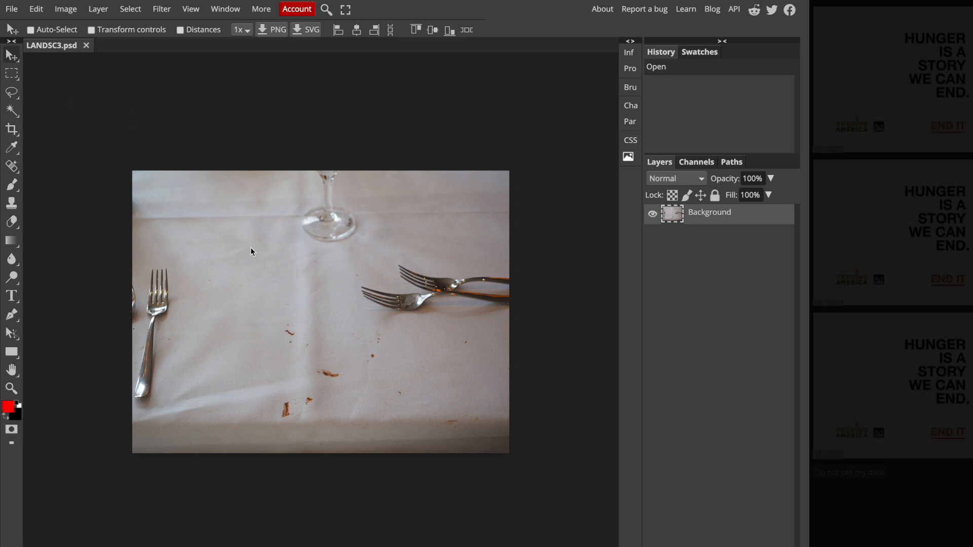
Step: Draw a freehand Lasso selection around the small crumbs on the tablecloth, below the wine glass and slightly left of centre
click(11, 95)
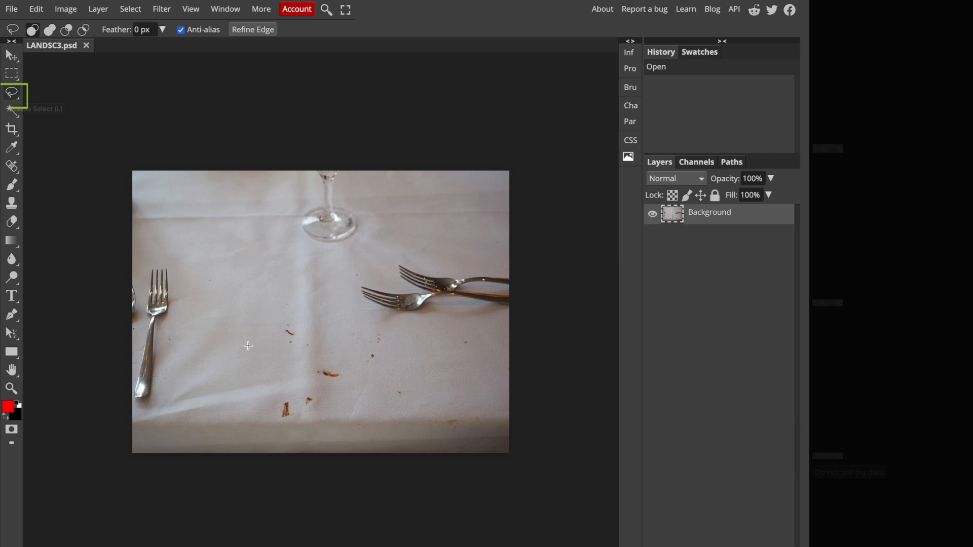
click(289, 323)
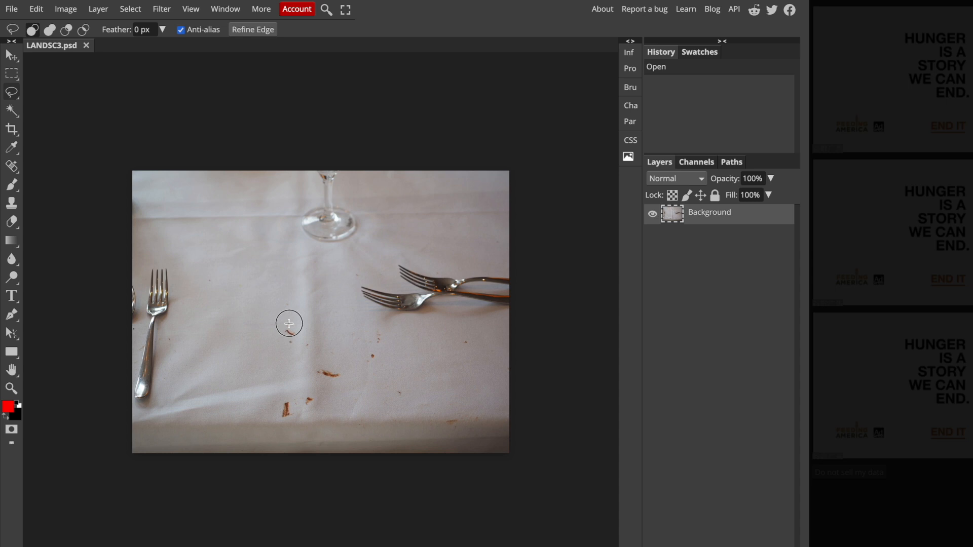
mouse_move(288, 323)
mouse_down()
mouse_move(276, 331)
mouse_move(282, 340)
mouse_move(303, 331)
mouse_move(290, 323)
mouse_up()
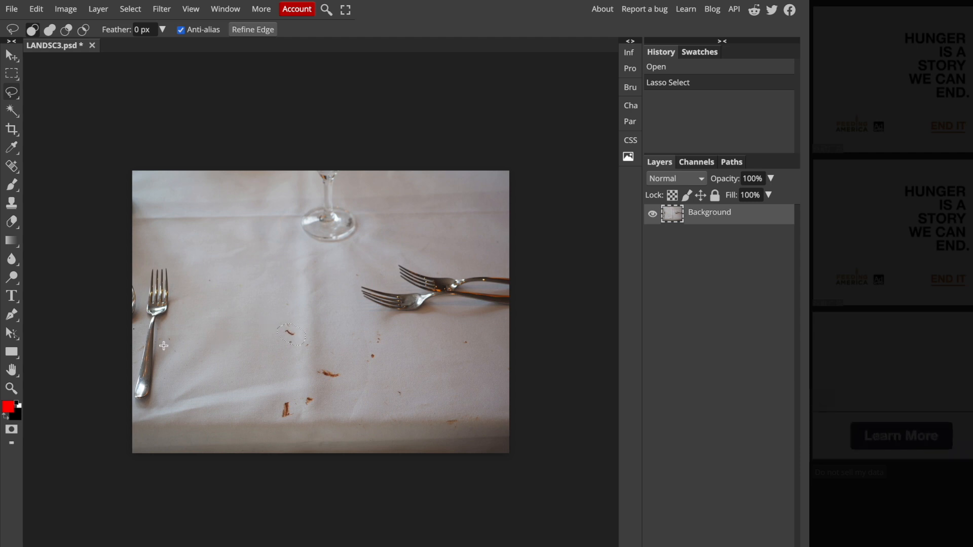
click(12, 390)
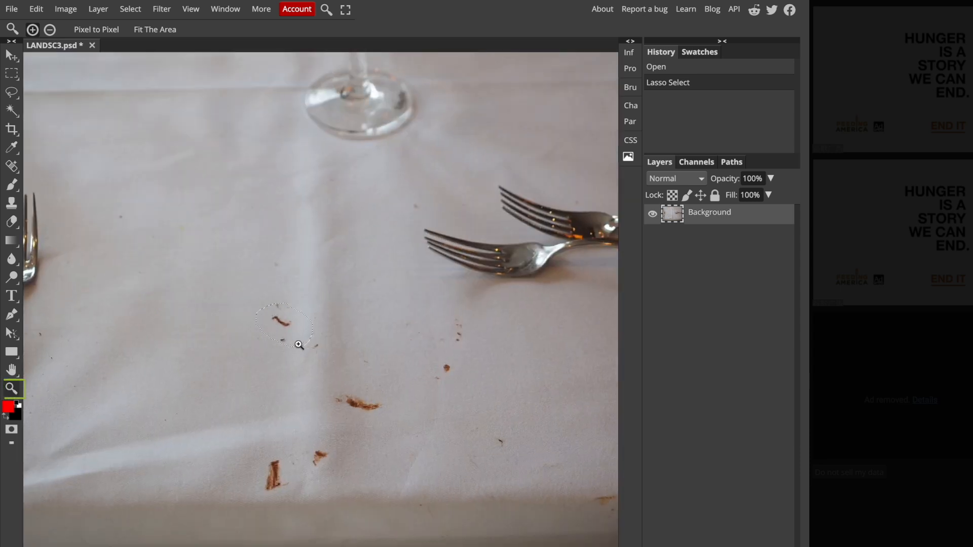
click(296, 342)
click(292, 333)
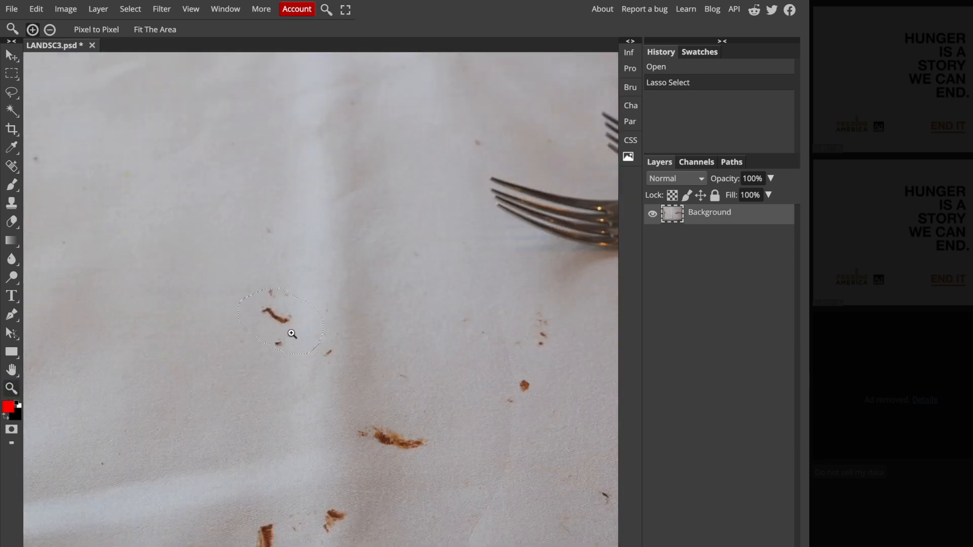
click(50, 31)
click(282, 352)
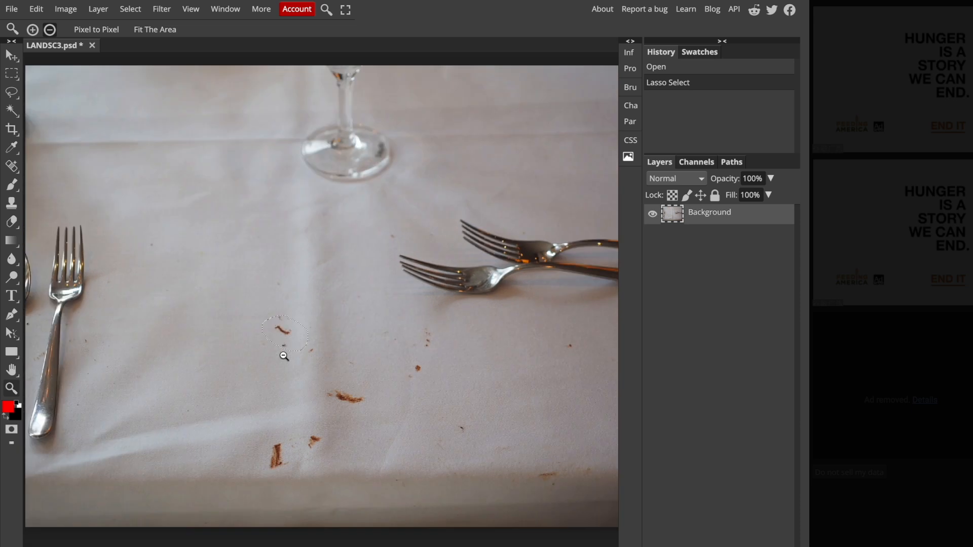
click(284, 357)
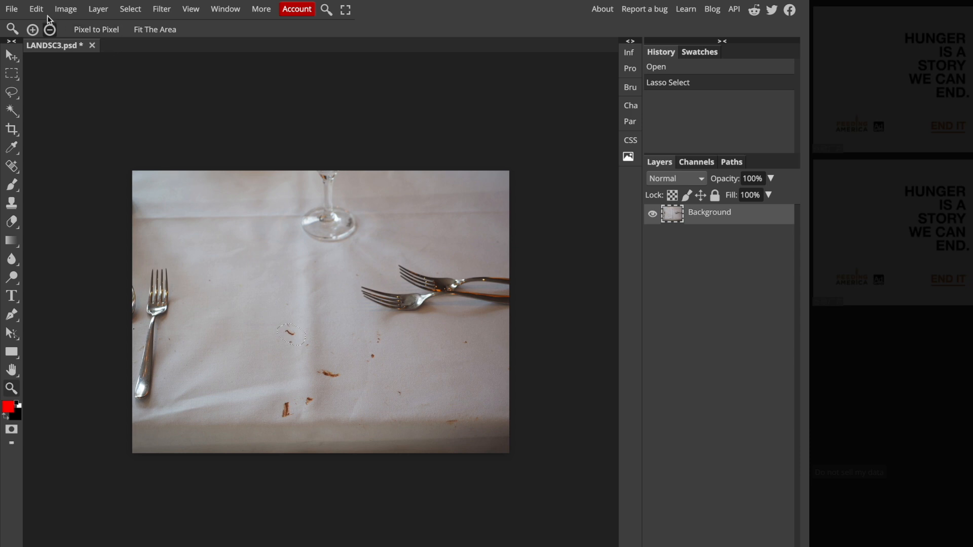
Step: Fill the lassoed crumb area with Content Aware, using Normal blend mode and 100% opacity
click(36, 9)
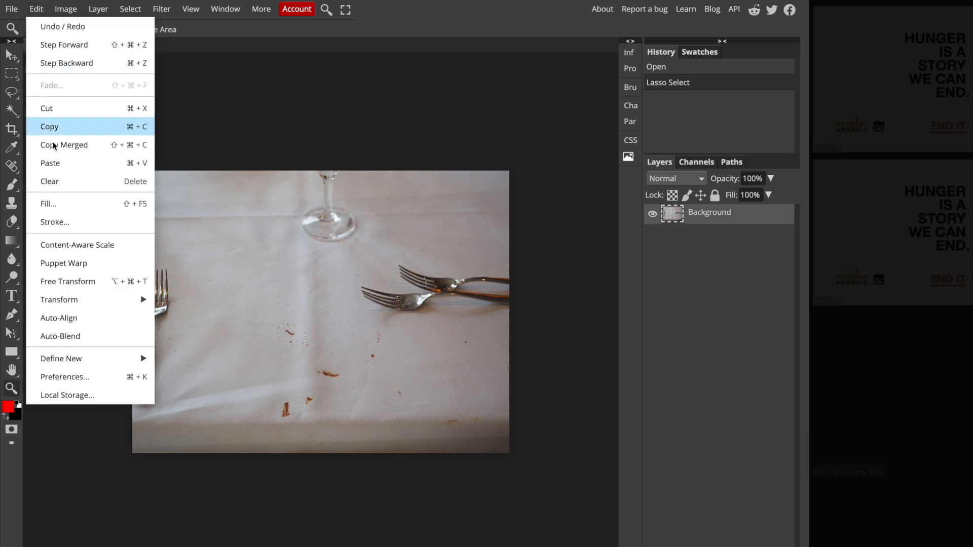
click(63, 203)
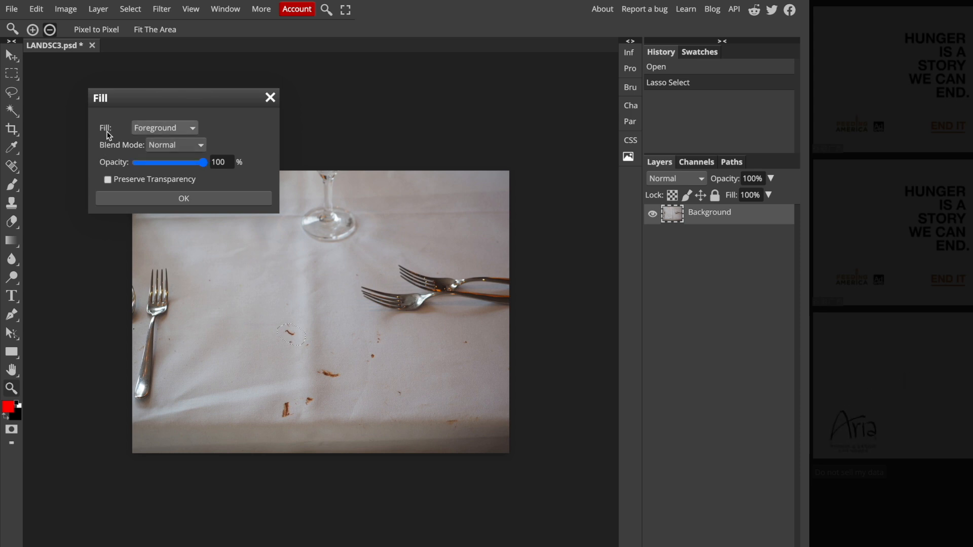
click(159, 134)
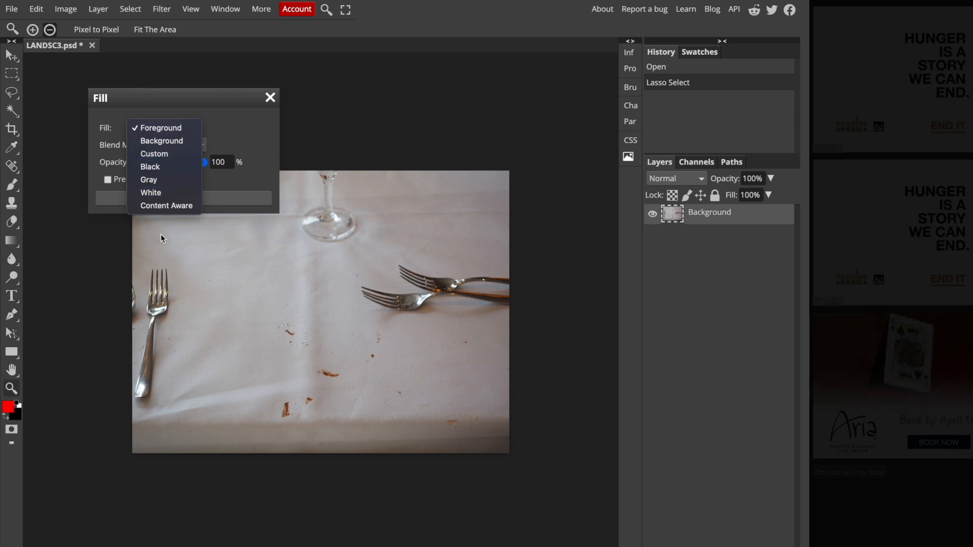
click(164, 206)
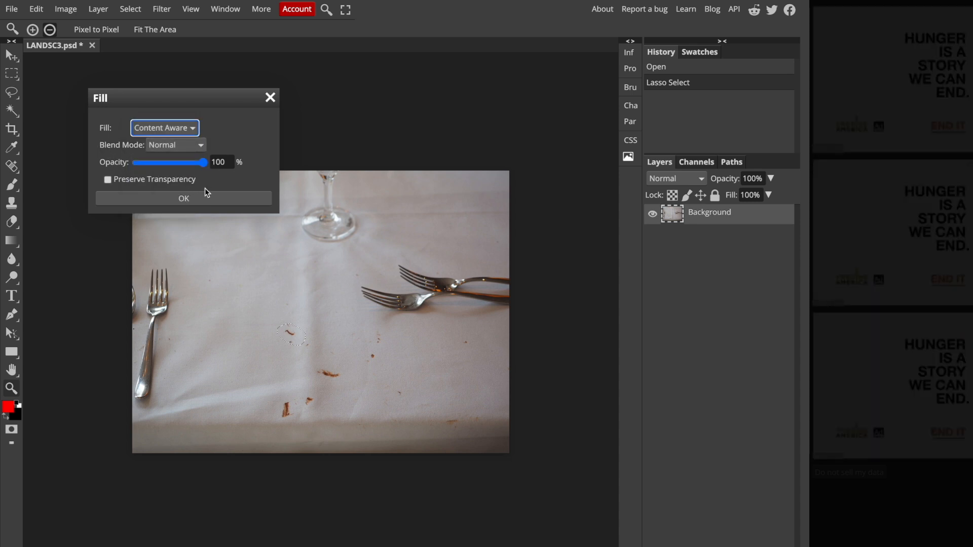
click(182, 199)
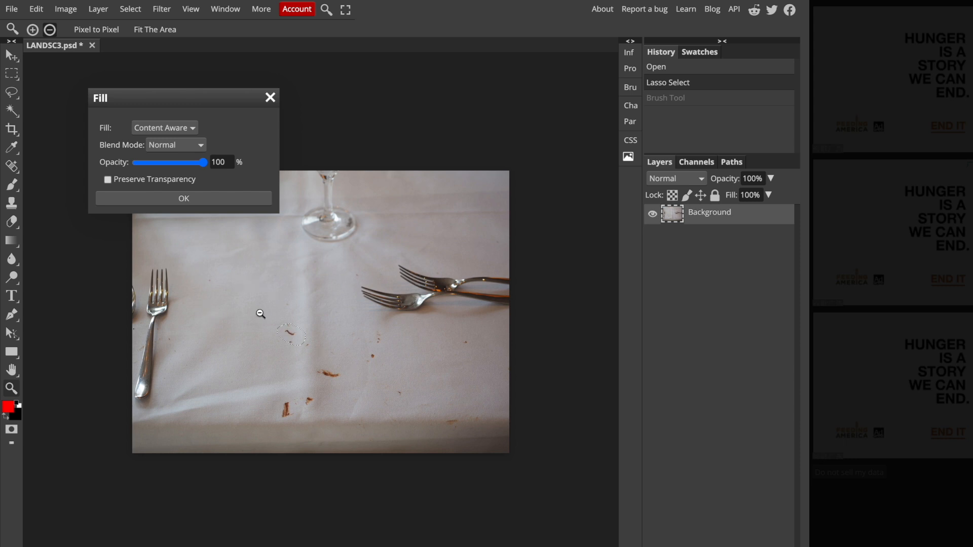
click(185, 202)
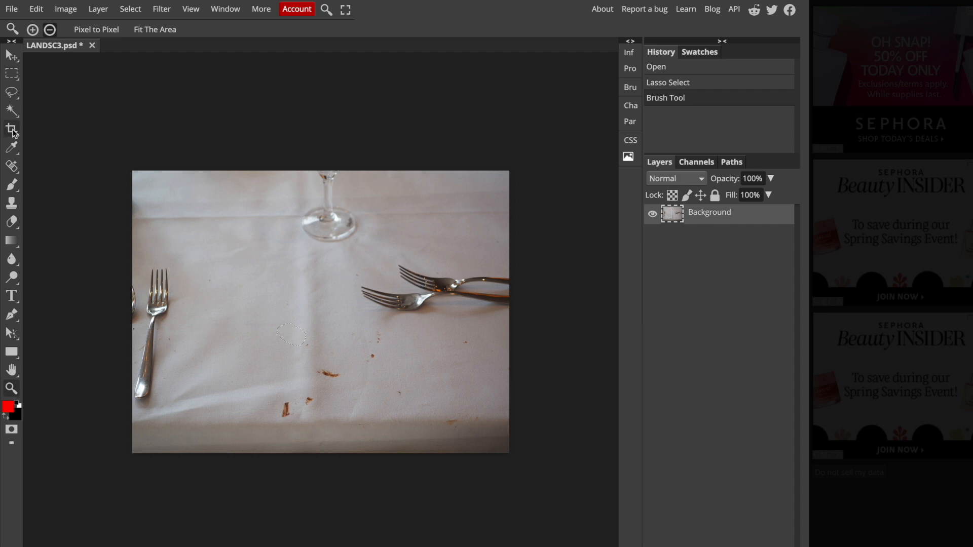
Step: Draw a freehand Lasso selection around the two brown stains near the front edge of the table
click(11, 96)
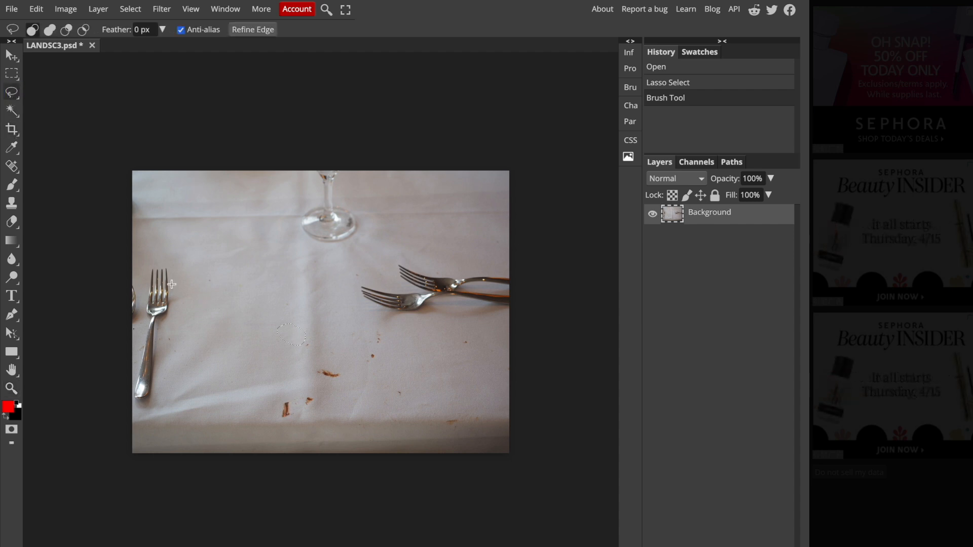
click(11, 388)
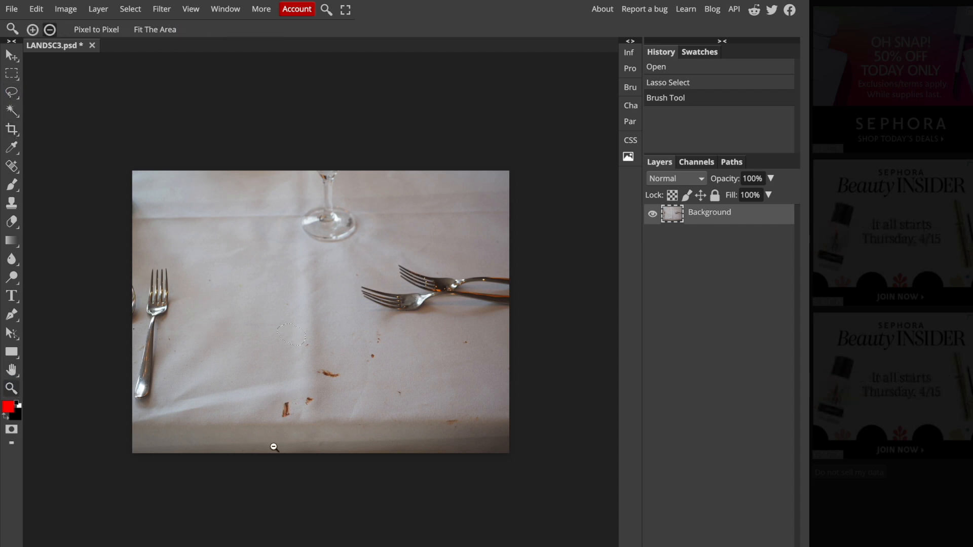
alt+click(298, 416)
alt+click(298, 416)
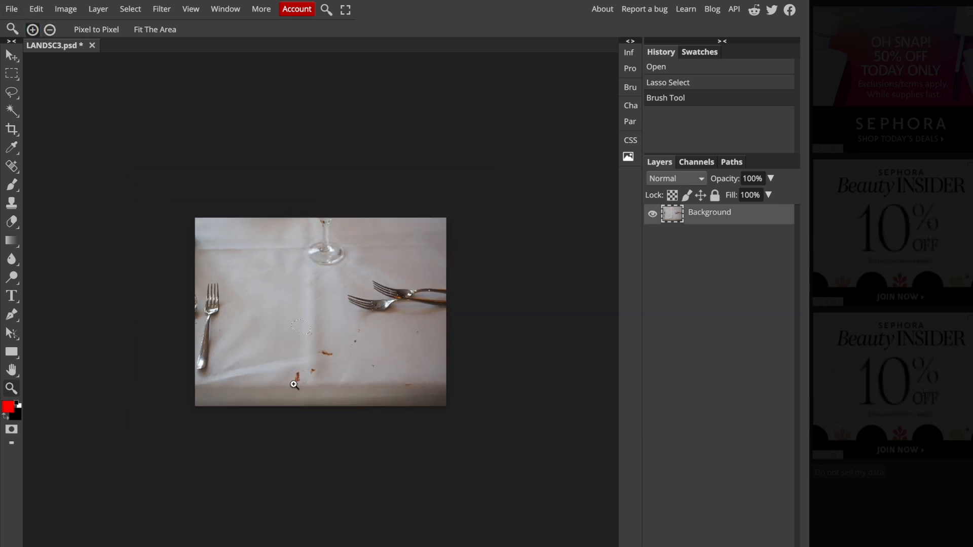
click(294, 385)
click(294, 385)
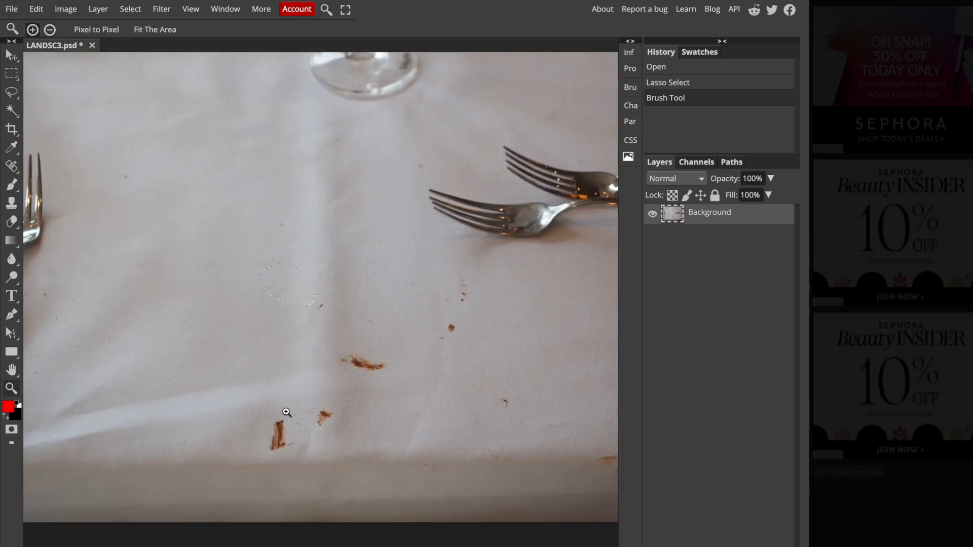
click(11, 93)
mouse_move(269, 414)
mouse_down()
mouse_move(263, 456)
mouse_move(276, 459)
mouse_move(315, 442)
mouse_move(341, 413)
mouse_move(321, 403)
mouse_move(269, 416)
mouse_up()
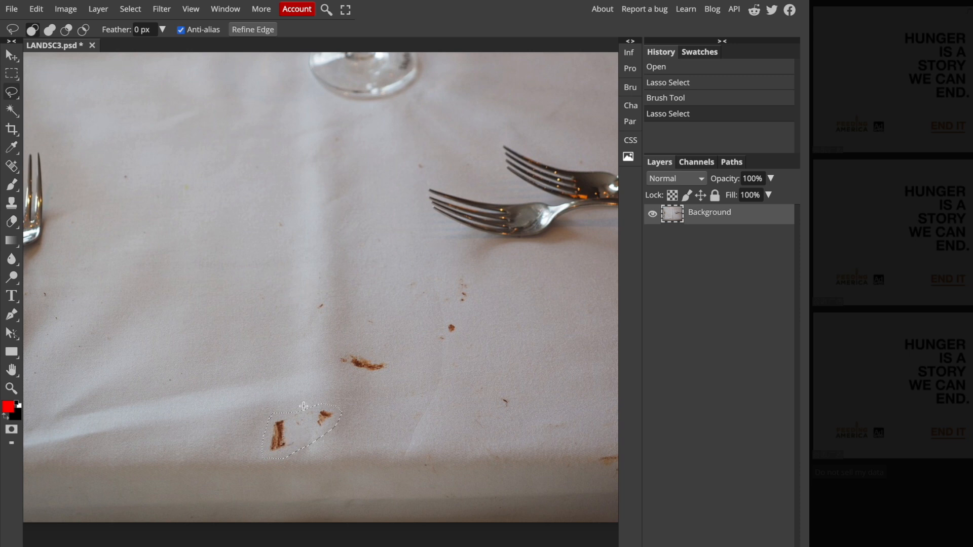
Step: Apply a Content Aware fill at 100% opacity to the selected stains near the table's front edge
click(36, 9)
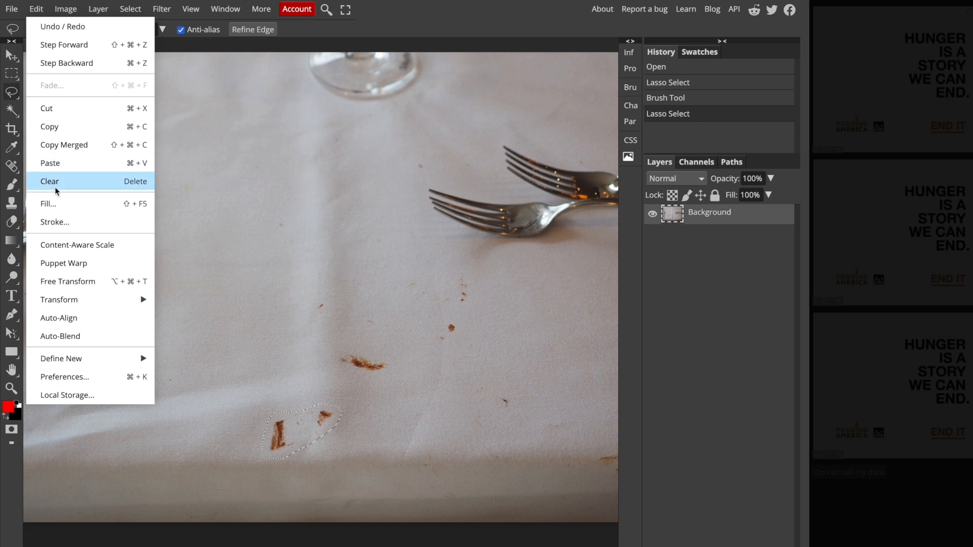
click(57, 205)
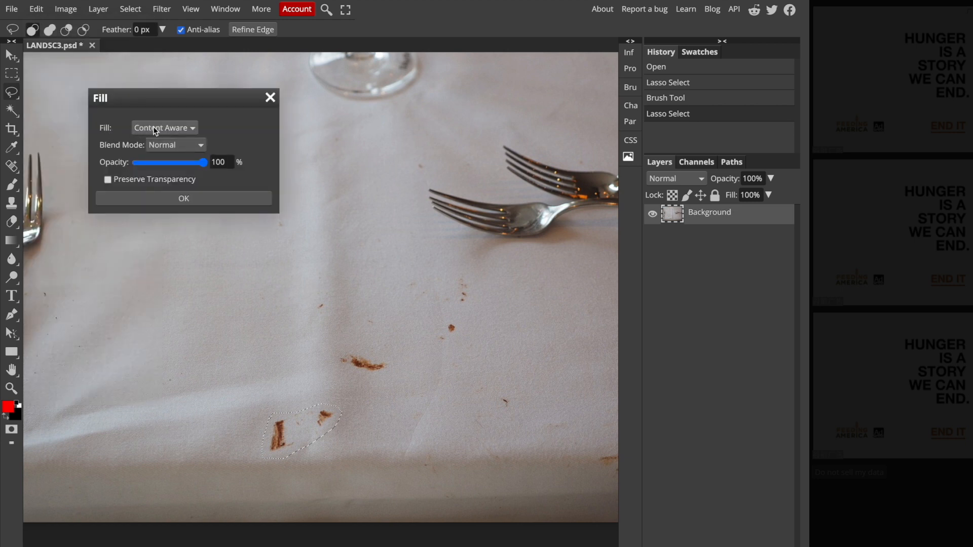
click(176, 201)
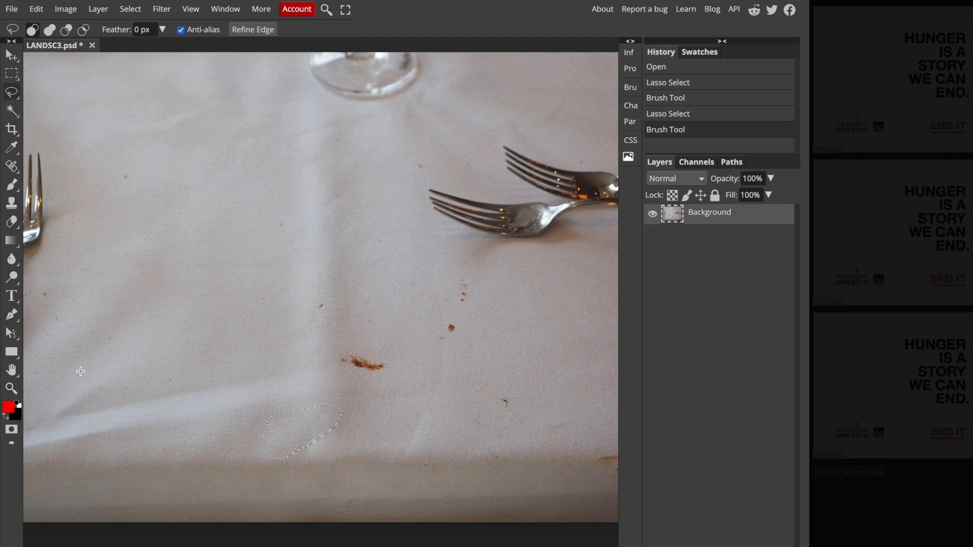
Step: Deselect the filled area near the table's front edge
click(11, 388)
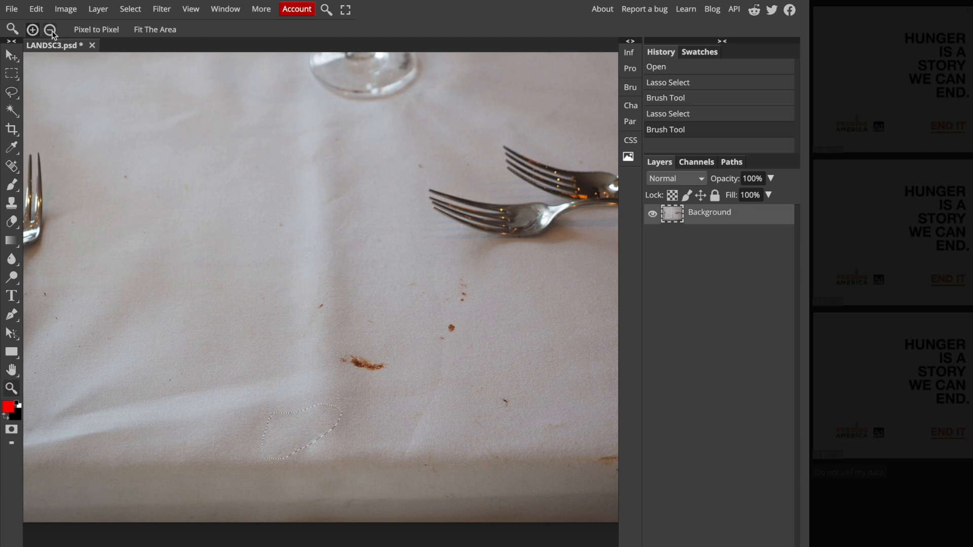
alt+click(313, 262)
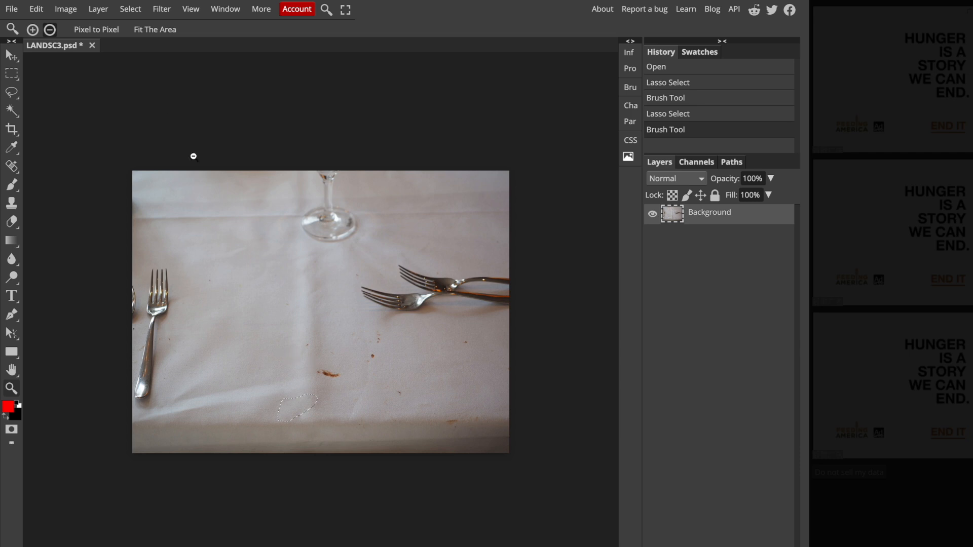
click(130, 10)
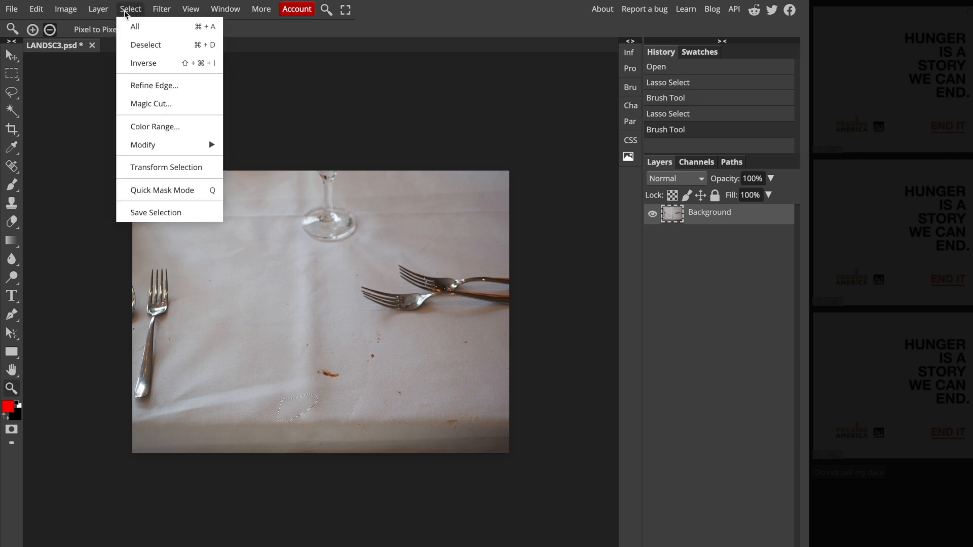
click(140, 46)
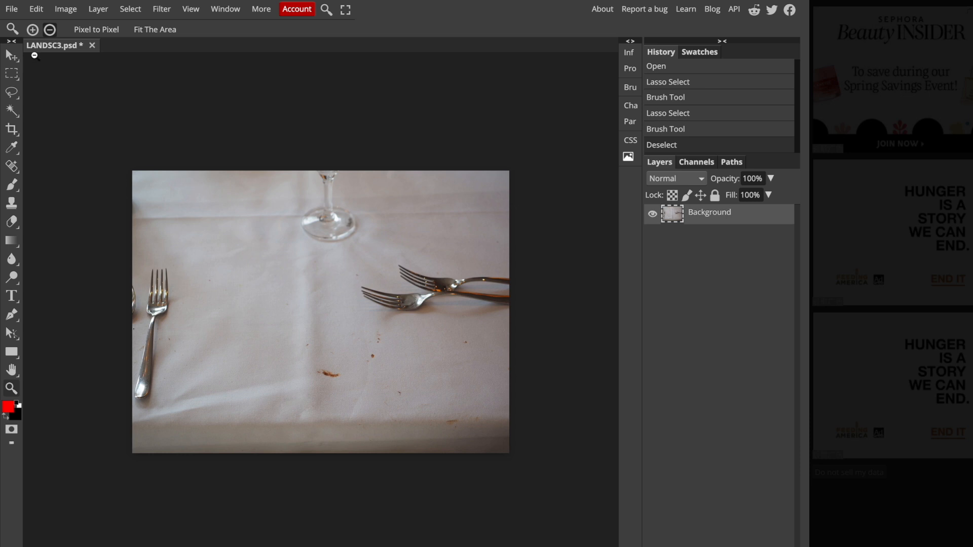
Step: Lasso the large elongated brown stain in the middle of the tablecloth and remove it with a Content Aware fill
click(320, 370)
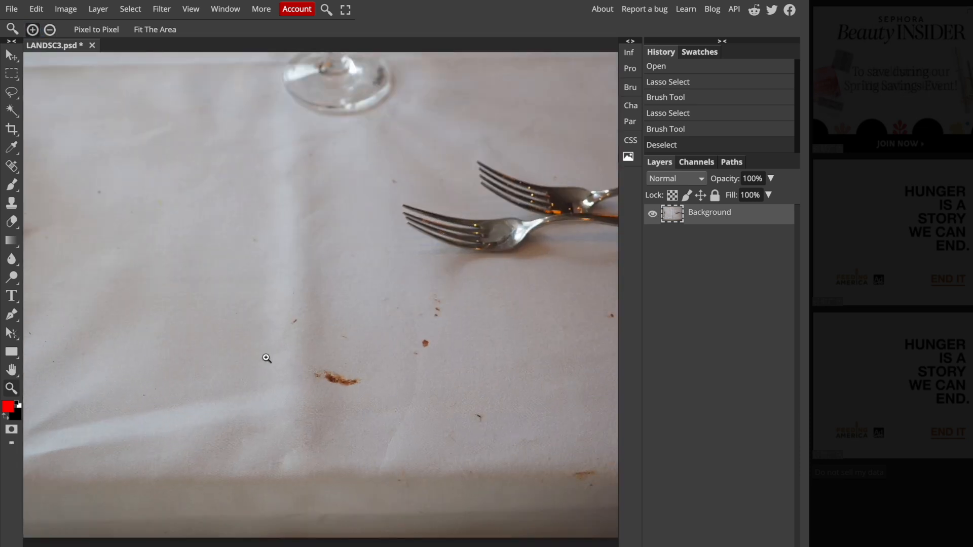
click(12, 92)
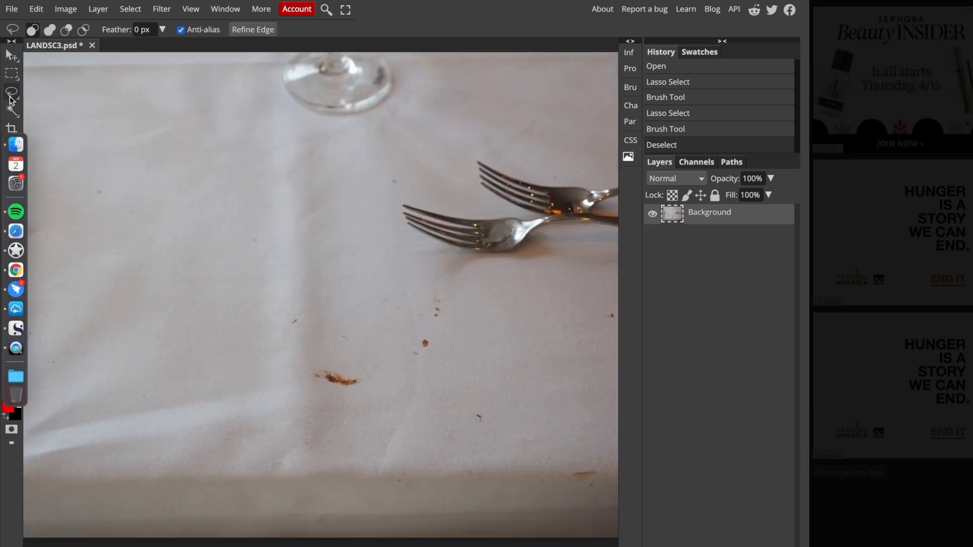
mouse_move(355, 365)
mouse_down()
mouse_move(303, 375)
mouse_move(325, 394)
mouse_move(357, 397)
mouse_move(369, 385)
mouse_move(350, 365)
mouse_up()
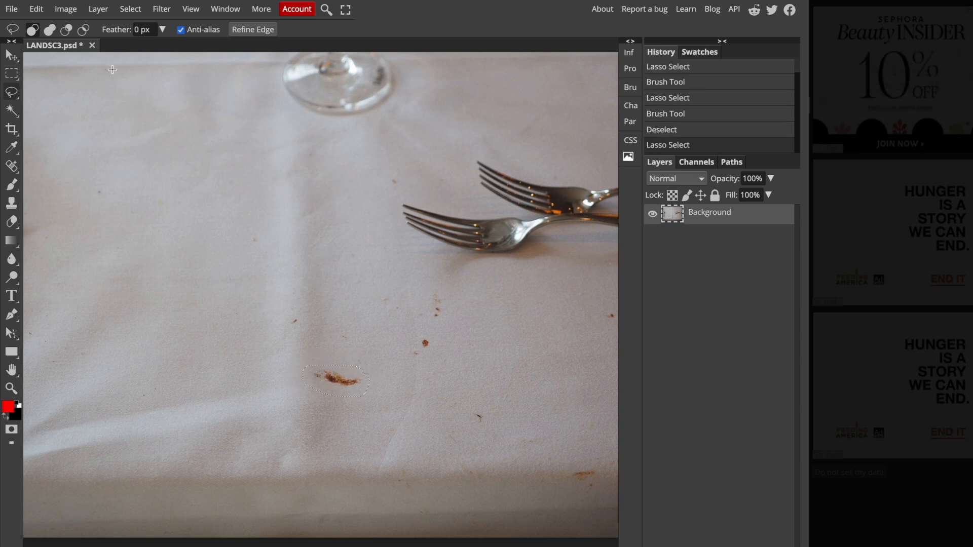
click(36, 9)
click(60, 202)
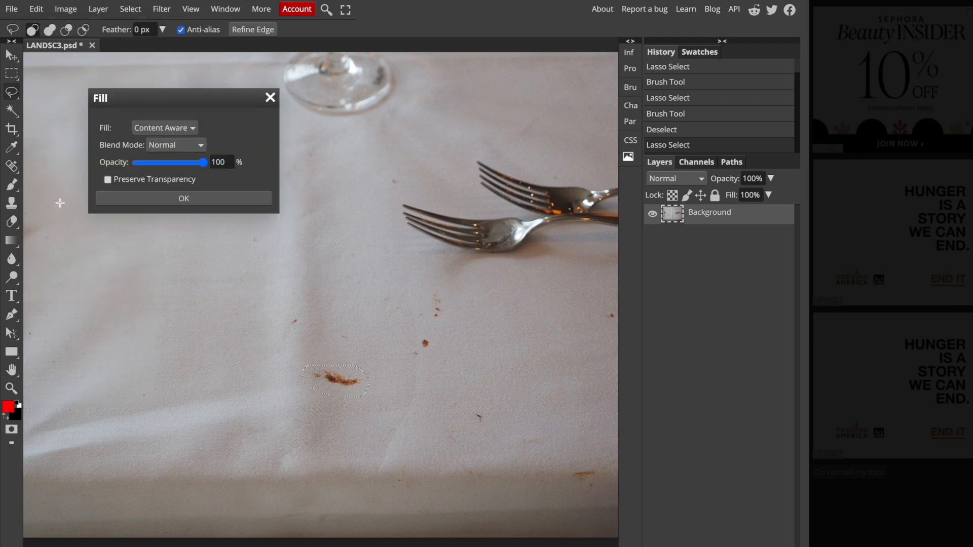
click(178, 201)
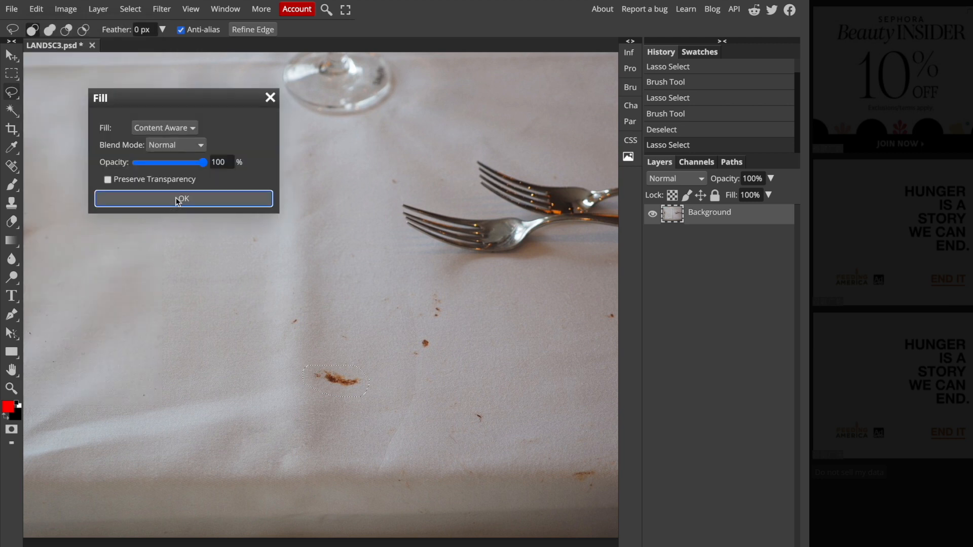
Step: Lasso the small round brown spot below the crossed forks and apply a Content Aware fill to it
mouse_move(428, 334)
mouse_down()
mouse_move(411, 345)
mouse_move(441, 337)
mouse_move(428, 335)
mouse_up()
click(36, 9)
click(48, 203)
click(116, 201)
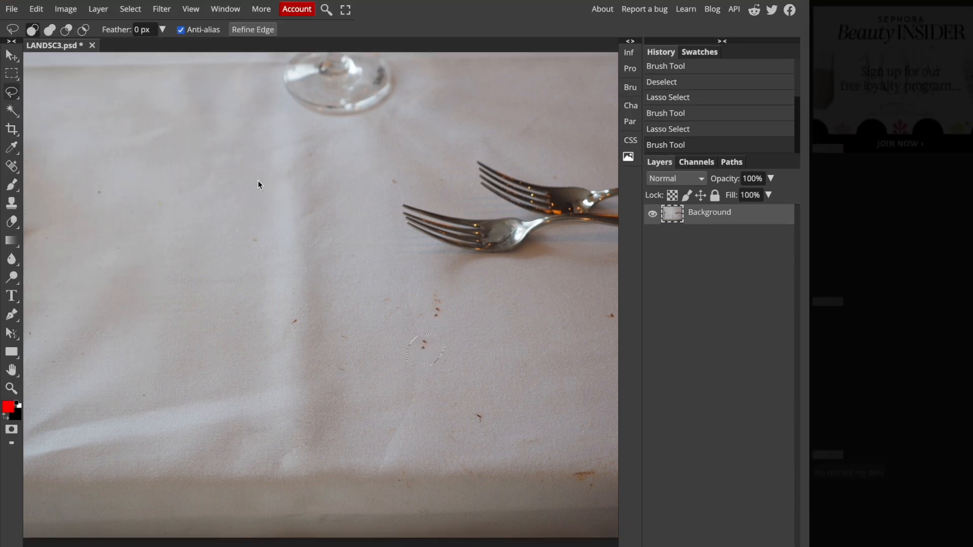
Step: Undo the last fill and reapply the Content Aware fill to the same selected spot below the forks
key(ctrl+z)
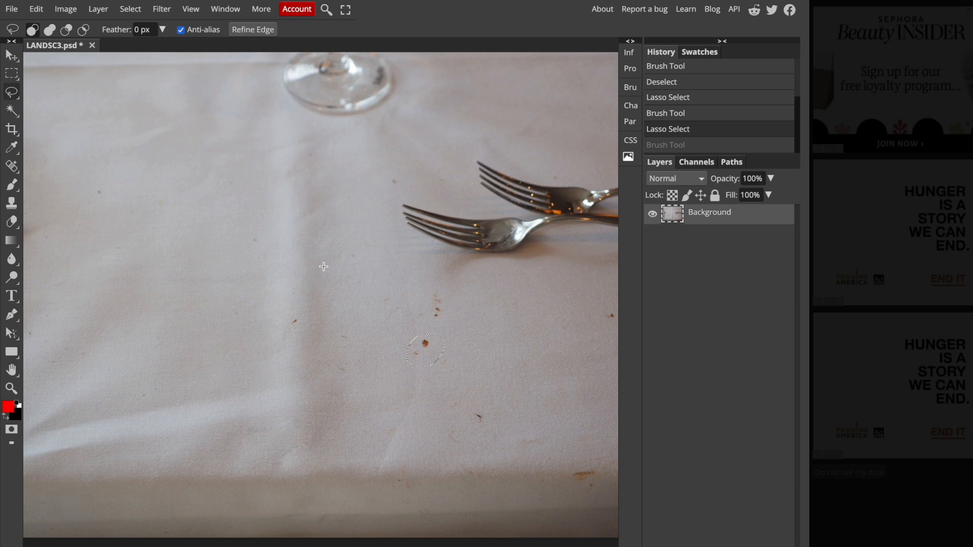
click(37, 10)
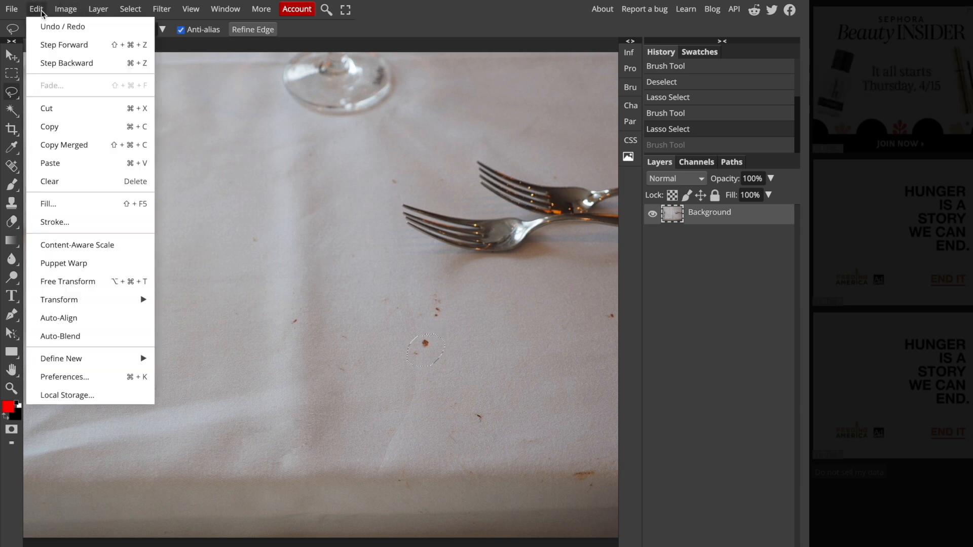
click(62, 208)
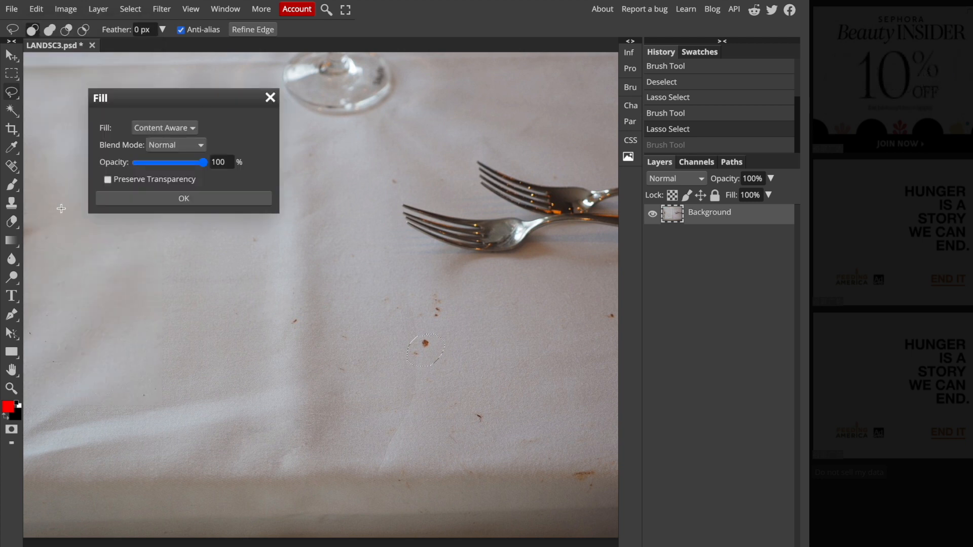
click(171, 203)
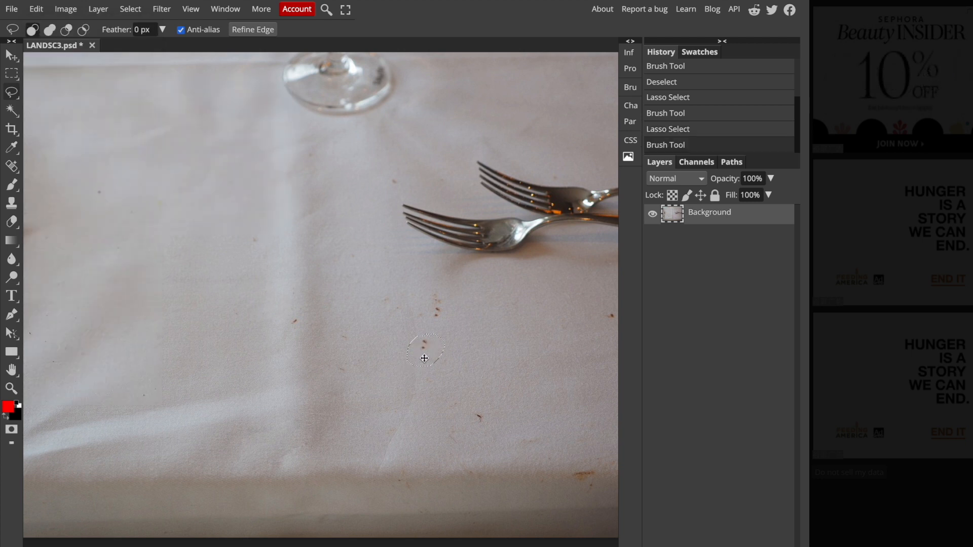
Step: Fill the still selected crumbs below the crossed forks with Content Aware once more
click(41, 10)
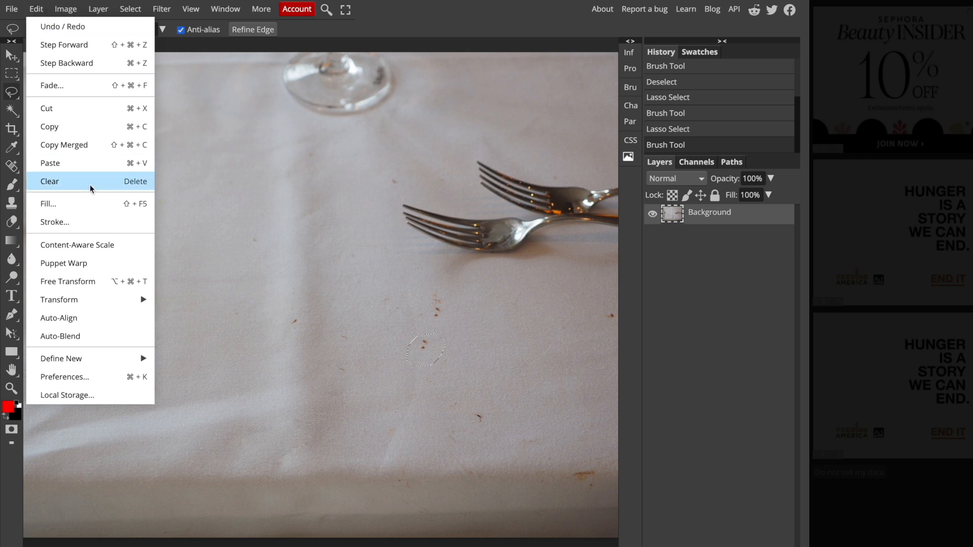
click(86, 205)
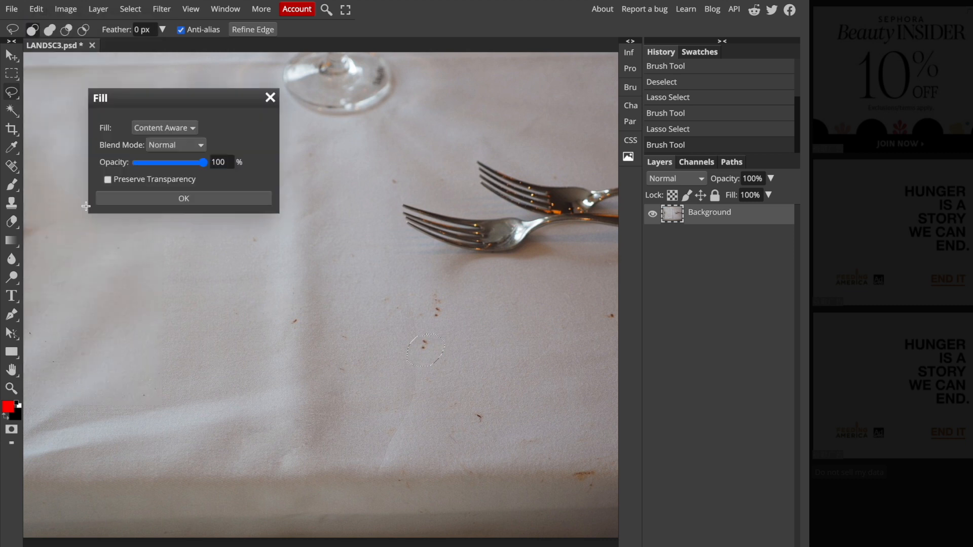
click(165, 198)
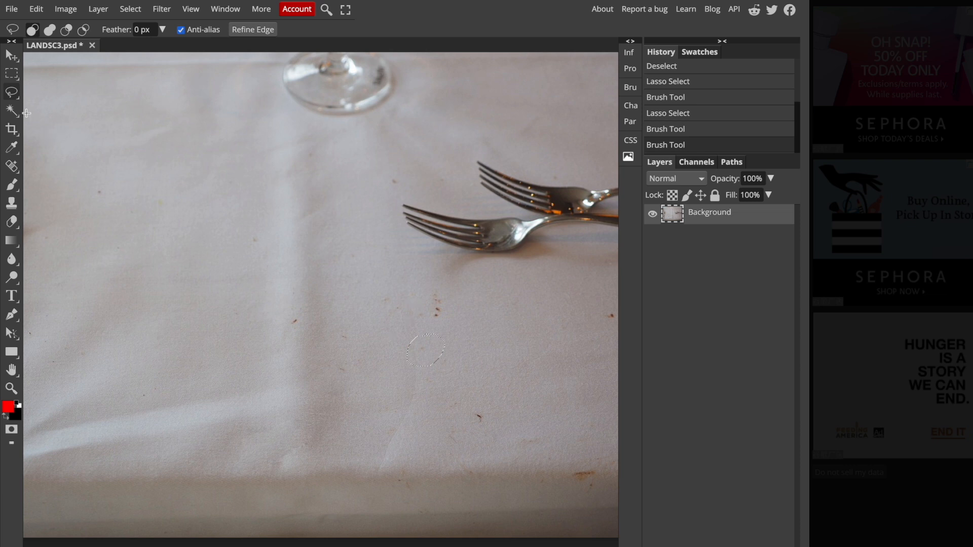
Step: Lasso the reddish specks between the forks and the cleaned spot, remove them with a Content Aware fill and deselect
mouse_move(437, 297)
mouse_down()
mouse_move(417, 327)
mouse_move(435, 298)
mouse_up()
key(Delete)
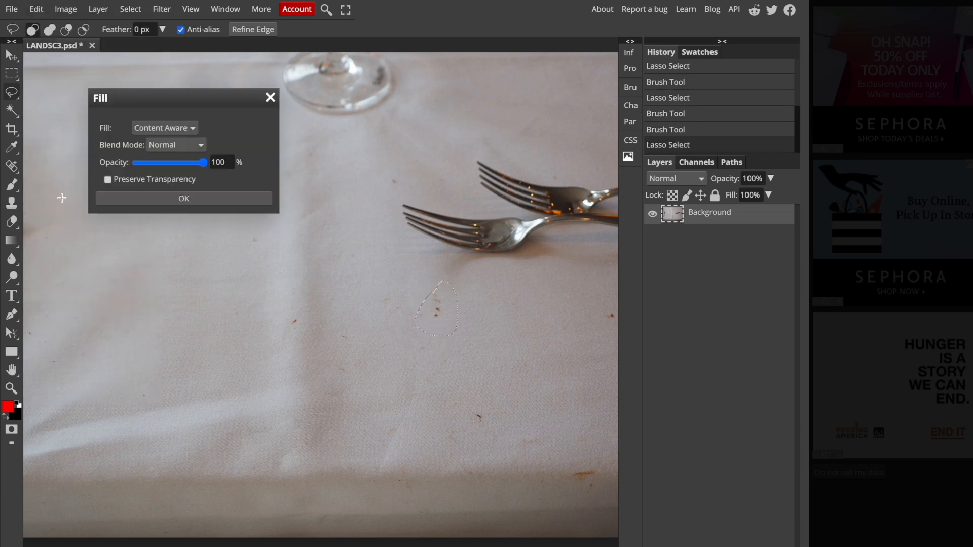
click(225, 204)
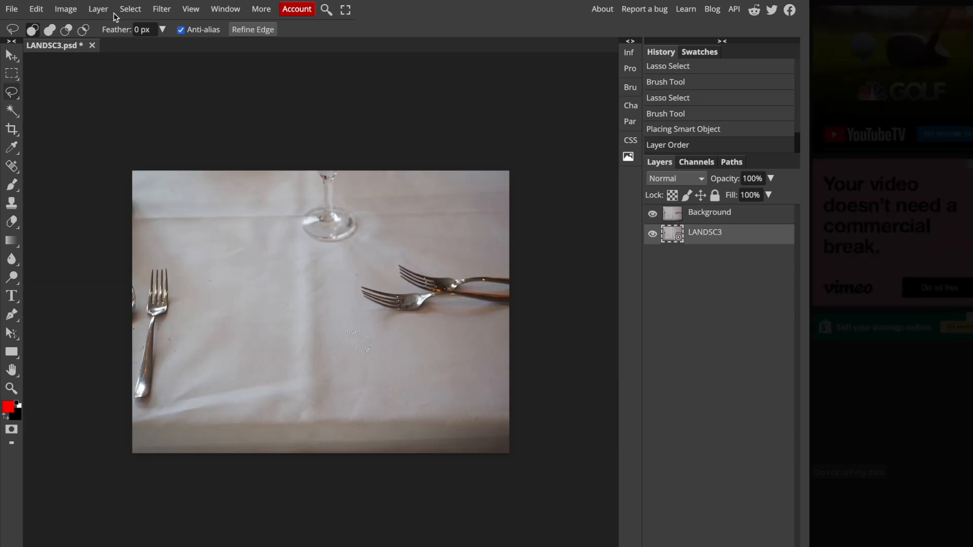
click(127, 10)
click(149, 50)
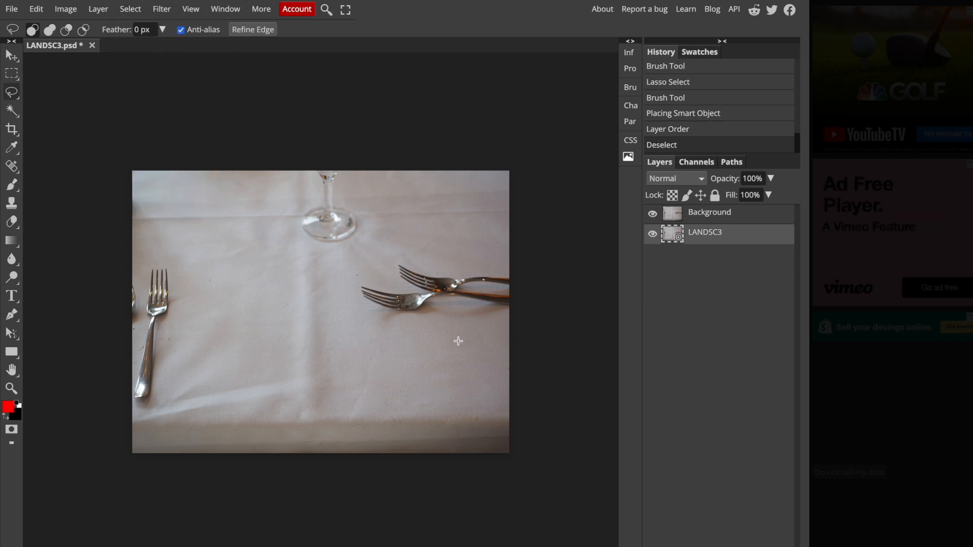
Step: Switch the Background layer's visibility off and on repeatedly to compare the cleaned tablecloth with the LANDSC3 layer beneath it
click(654, 215)
click(653, 216)
click(653, 215)
click(654, 216)
click(654, 216)
click(654, 216)
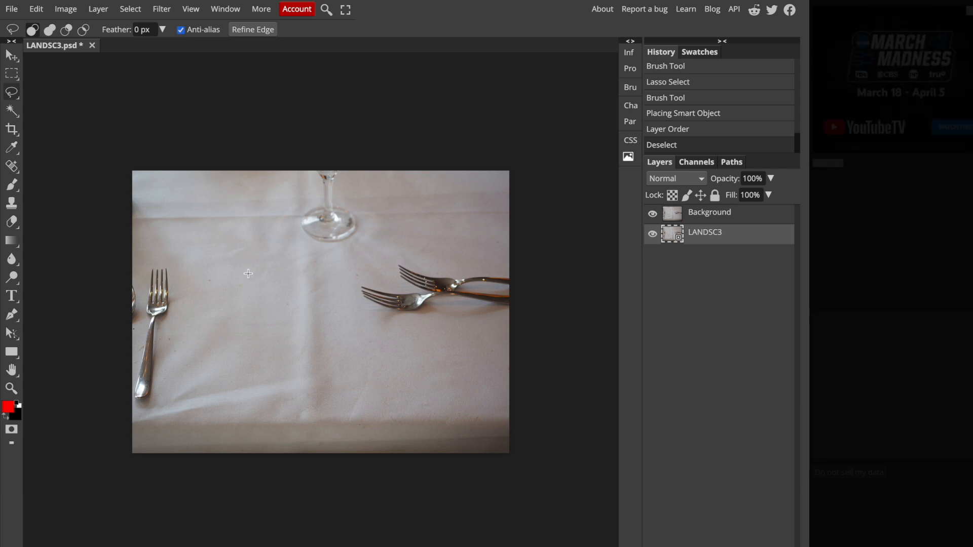
Step: Open the image LANDSC.jpeg from the still folder
click(10, 10)
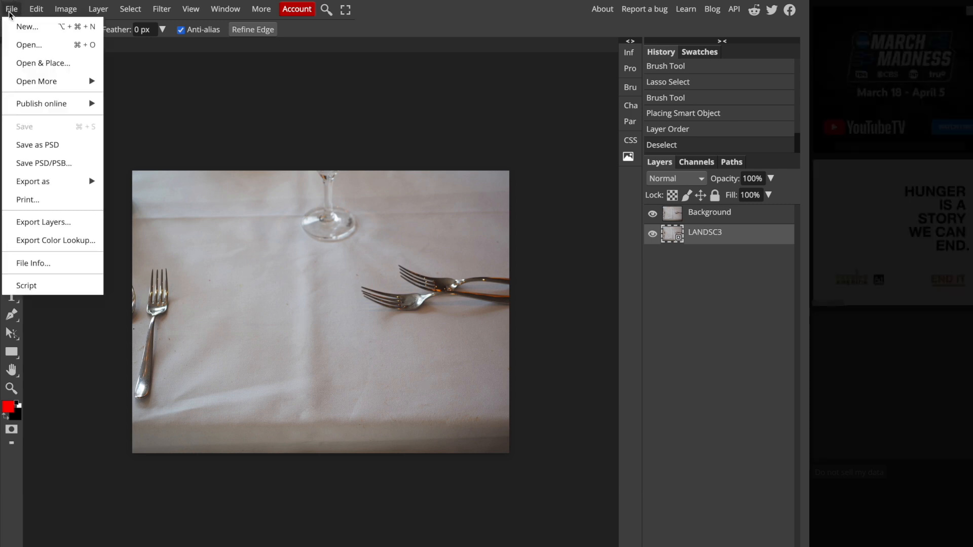
click(26, 44)
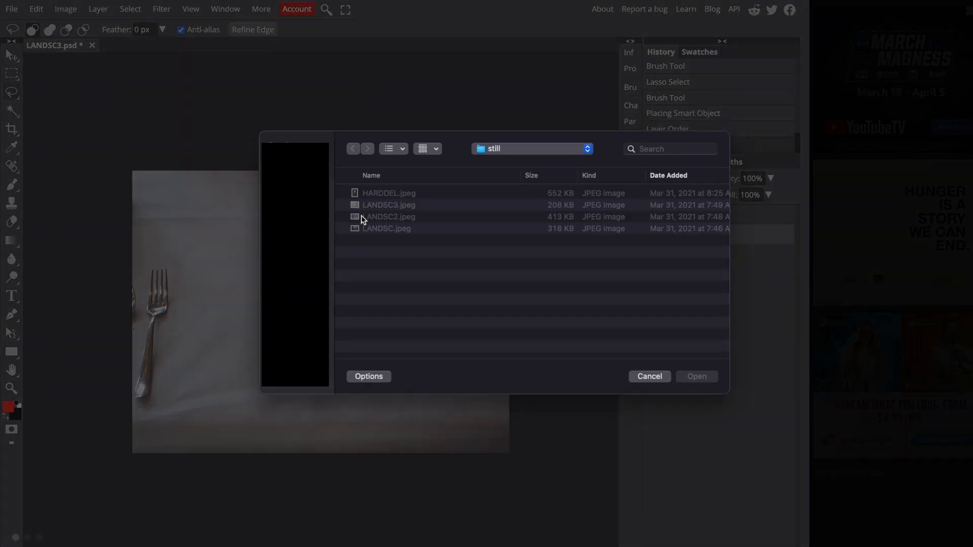
double_click(360, 228)
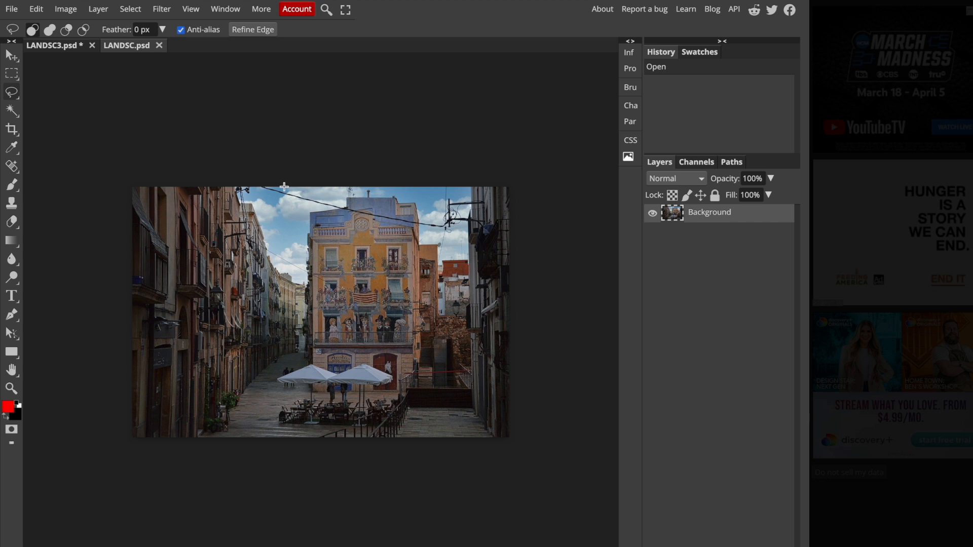
Step: Lasso the thick black cable crossing the sky up to the blue rooftop and fill it with Content Aware
scroll(283, 187, up, 3)
scroll(284, 187, right, 1)
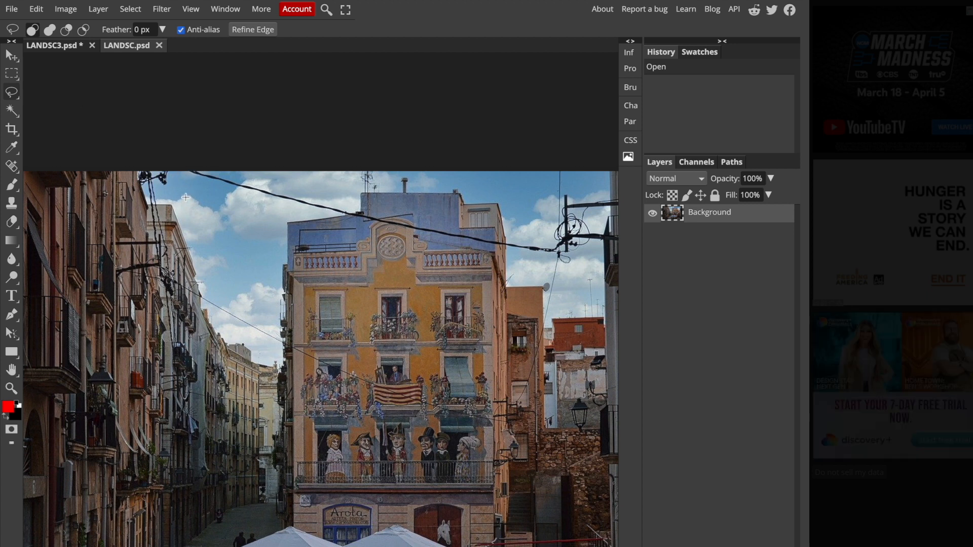
drag(179, 171, 179, 171)
mouse_move(187, 172)
mouse_down()
mouse_move(347, 210)
mouse_move(218, 168)
mouse_move(187, 164)
mouse_move(184, 171)
mouse_up()
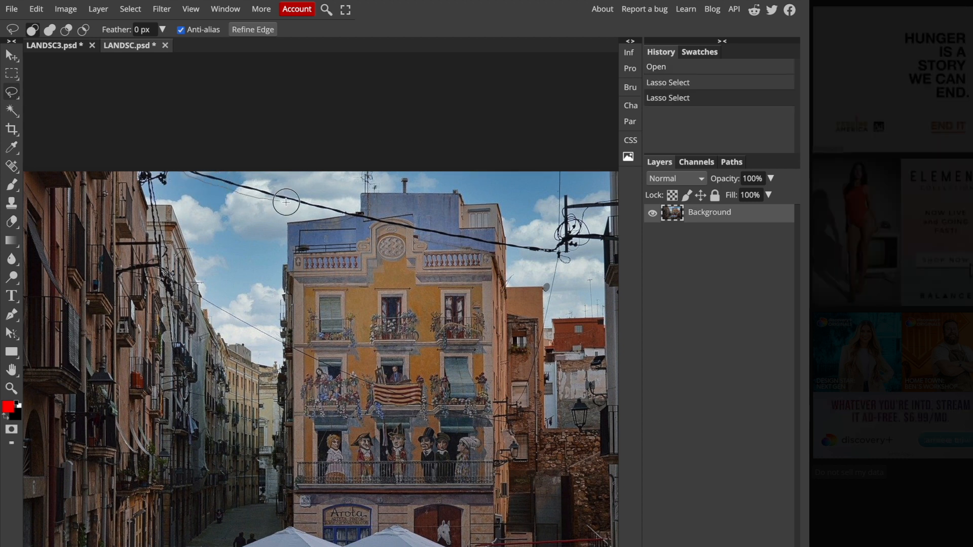
click(36, 9)
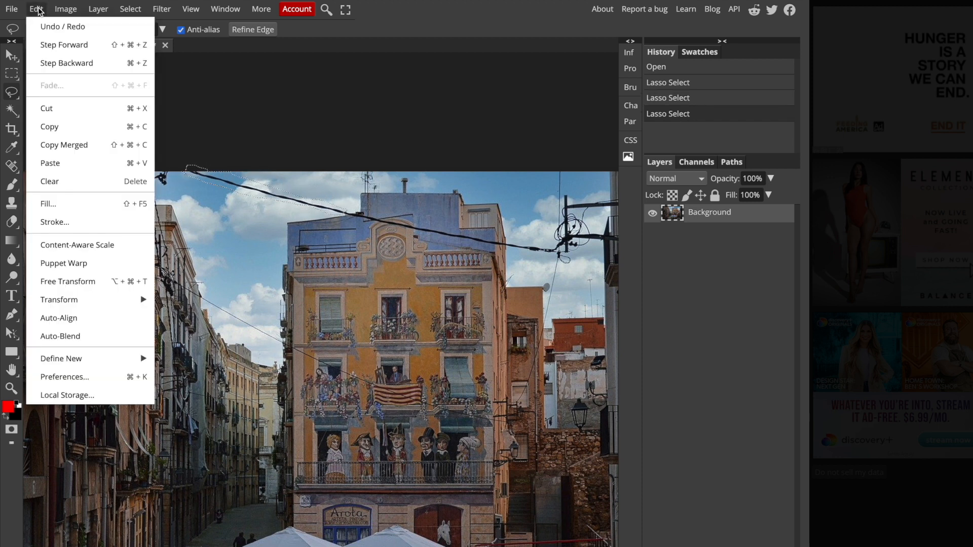
click(78, 205)
click(145, 198)
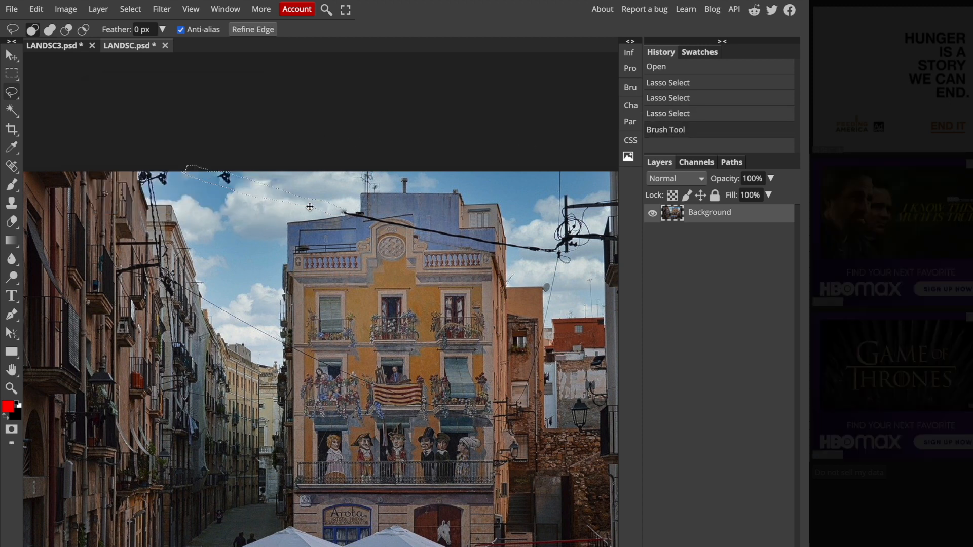
Step: Repeat the Content Aware fill on the cable selection, and restore the image to its opened state in the history
scroll(252, 194, up, 3)
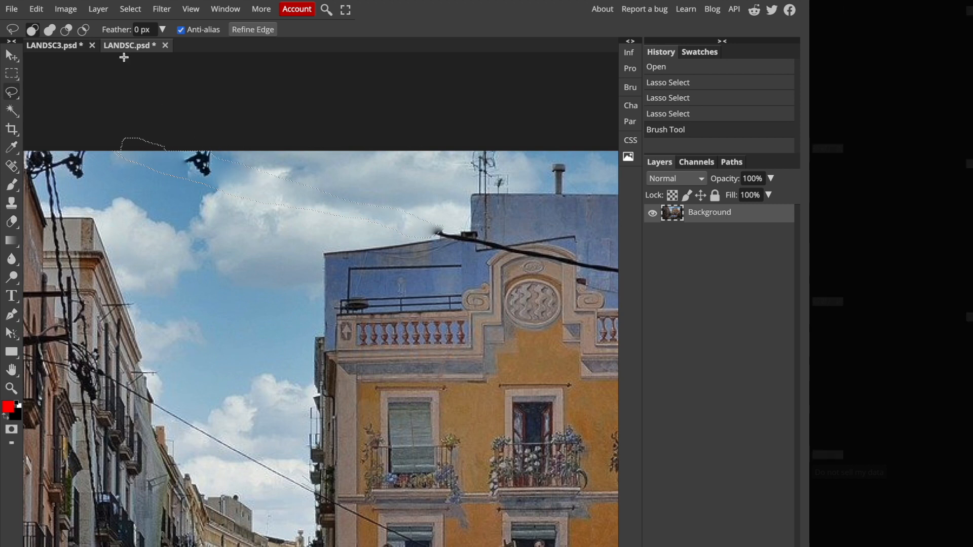
click(45, 11)
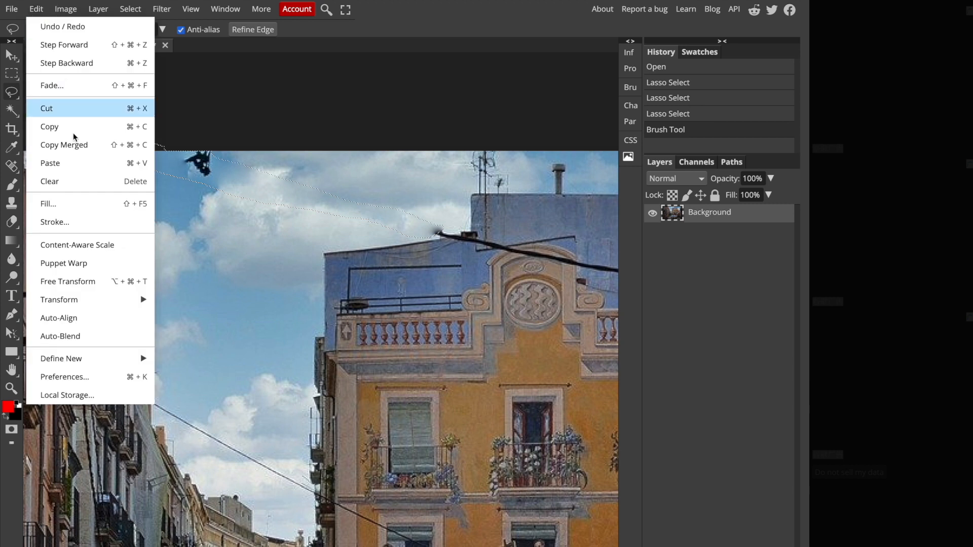
click(128, 203)
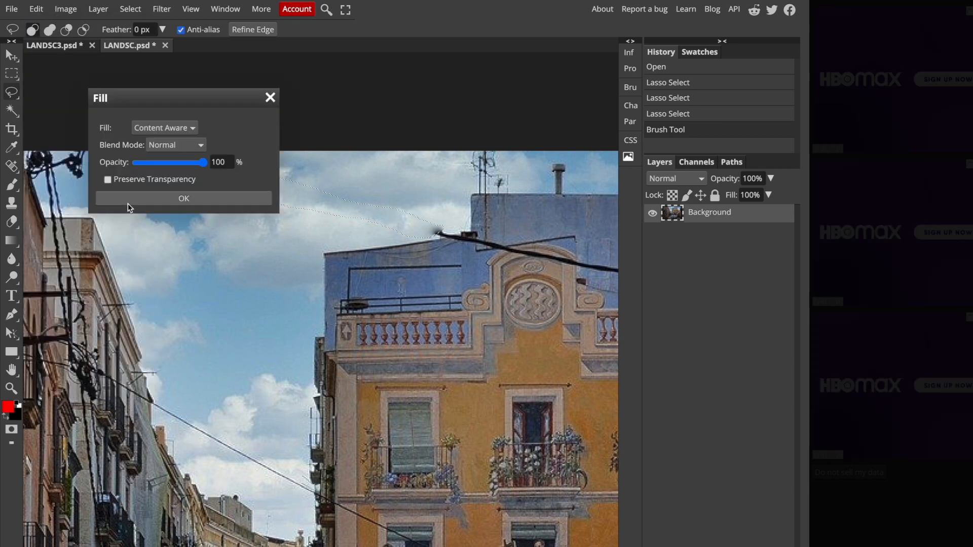
click(159, 196)
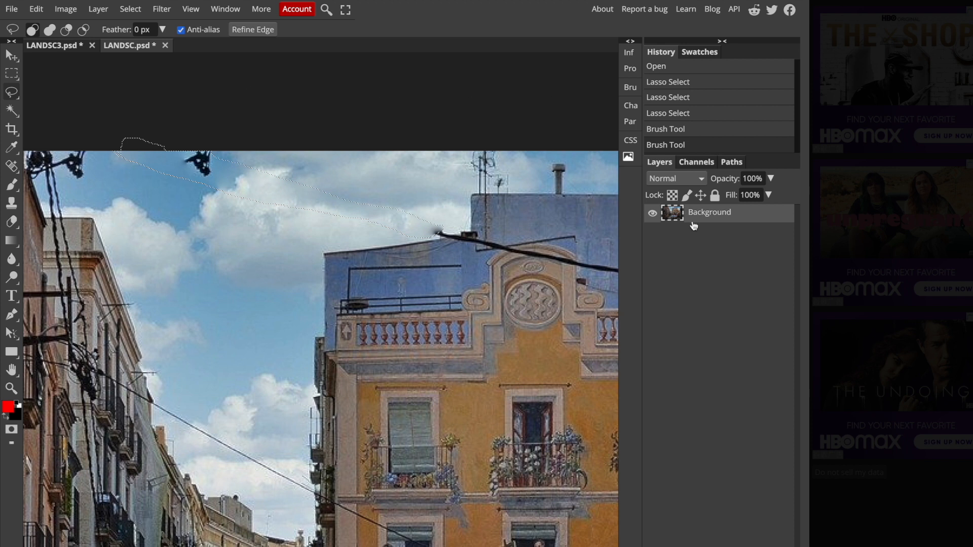
click(705, 69)
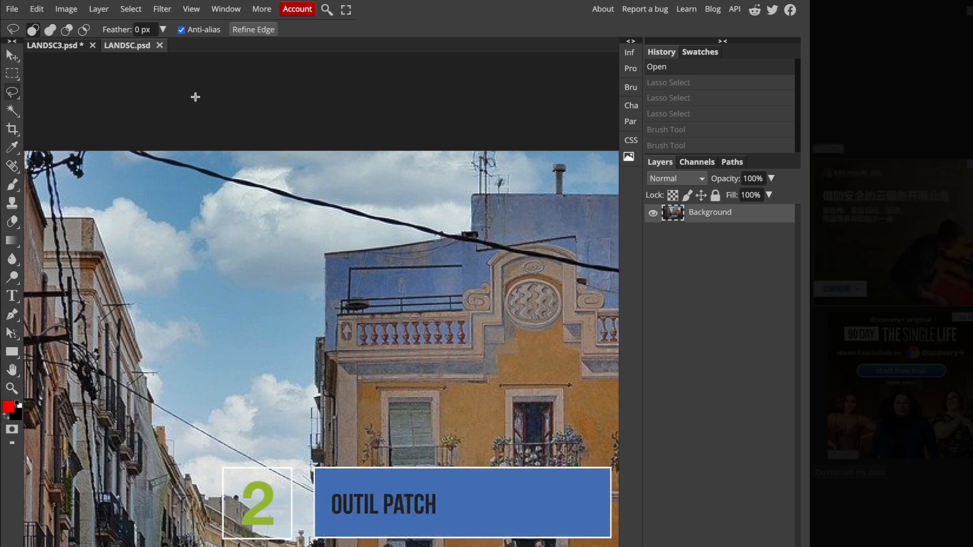
Step: Outline the thick cable crossing the sky with the Patch Tool and patch it using the clear sky just below it
key(j)
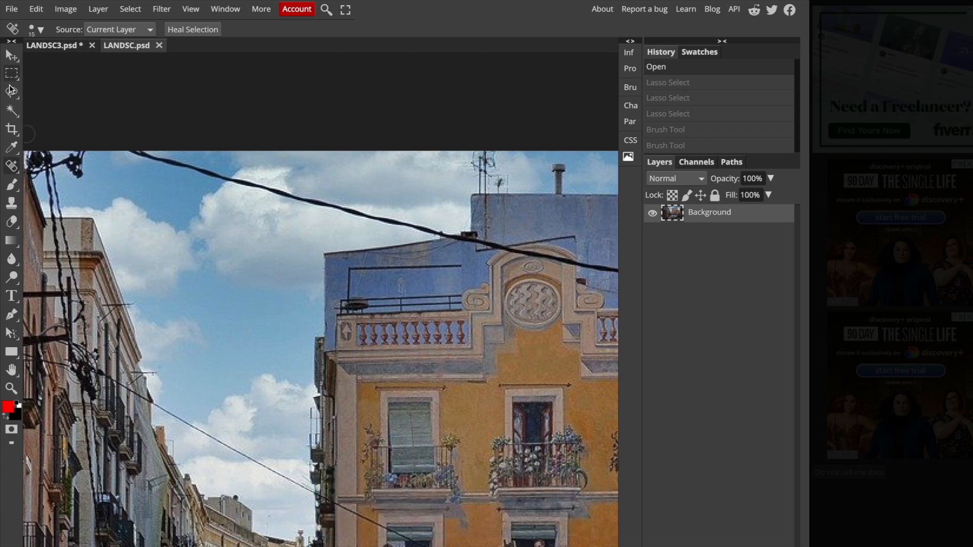
right_click(11, 167)
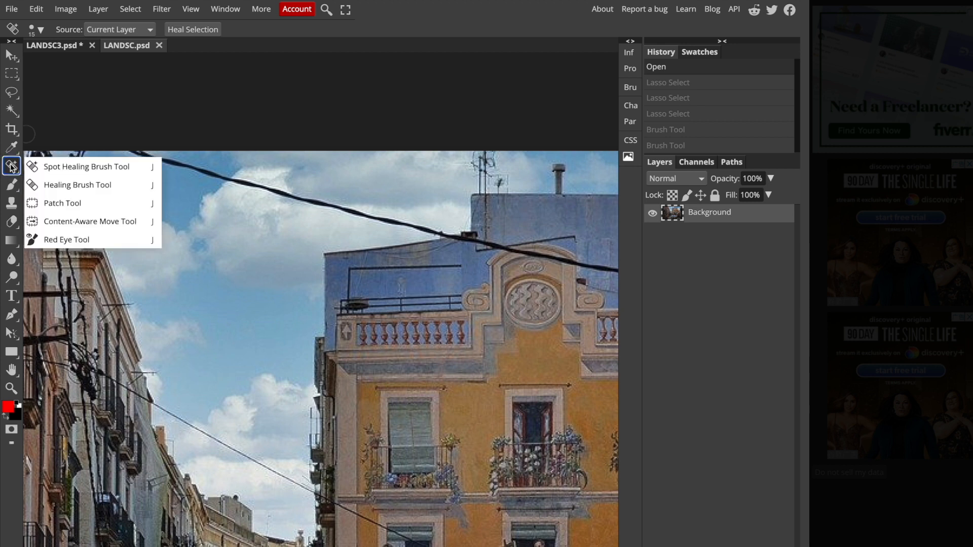
click(12, 168)
right_click(12, 167)
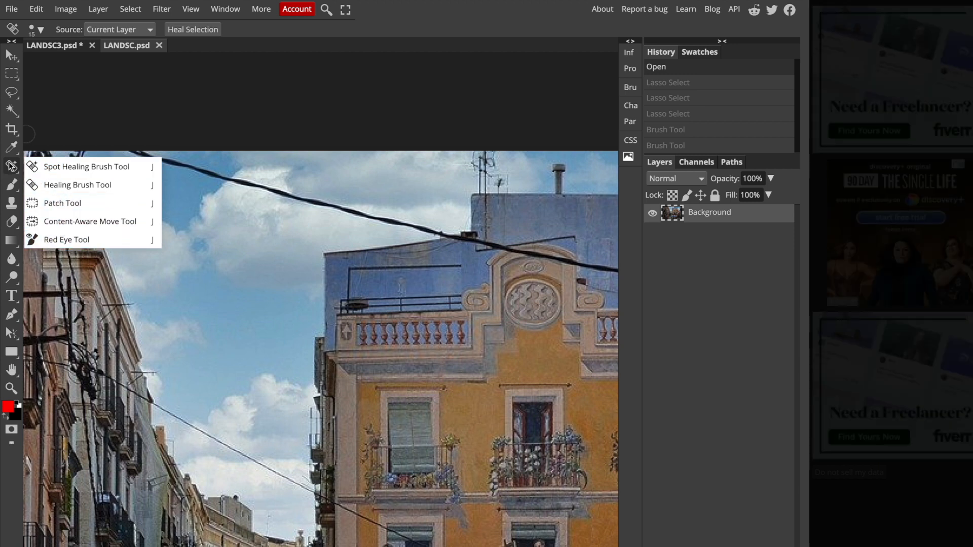
click(70, 204)
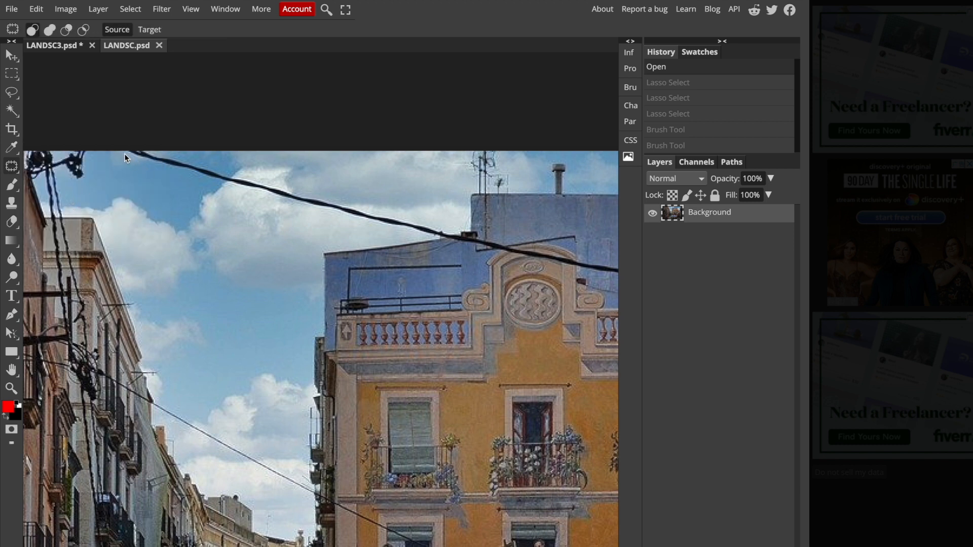
mouse_move(125, 154)
mouse_down()
mouse_move(387, 229)
mouse_move(449, 232)
mouse_move(219, 159)
mouse_move(126, 139)
mouse_move(122, 153)
mouse_up()
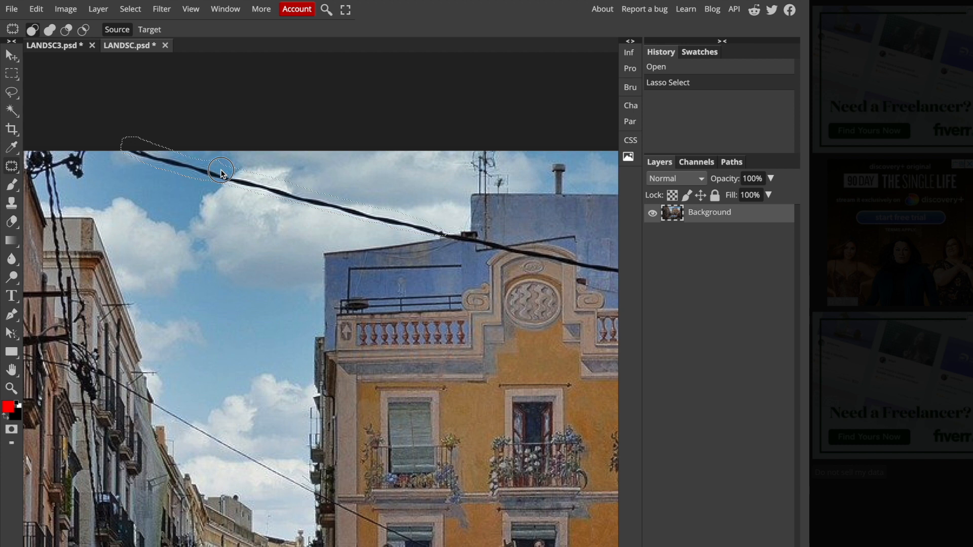
mouse_move(221, 169)
mouse_down()
mouse_move(209, 198)
mouse_move(216, 200)
mouse_move(181, 185)
mouse_move(161, 186)
mouse_move(165, 193)
mouse_up()
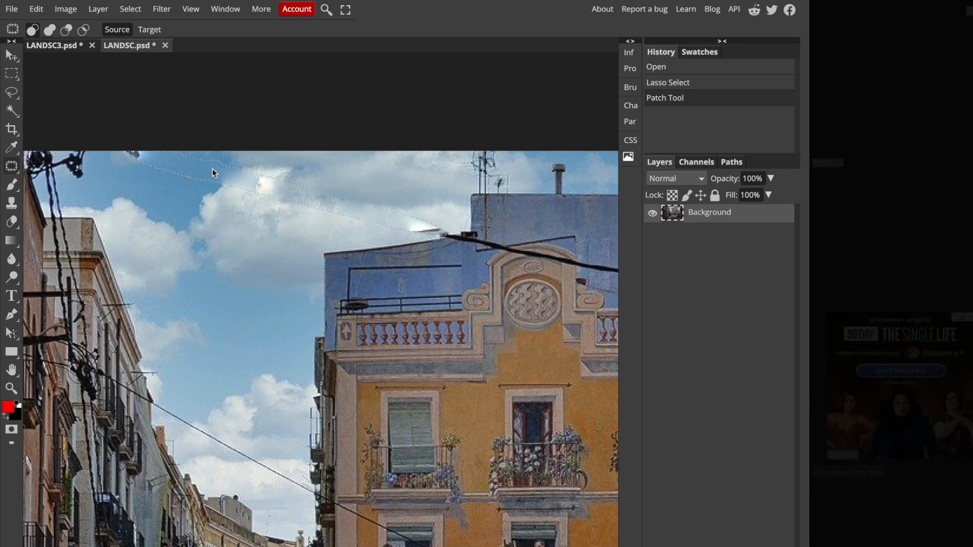
Step: Patch the outlined cable strip again with neighbouring sky to its left, and deselect
click(240, 184)
drag(241, 184, 197, 191)
click(130, 9)
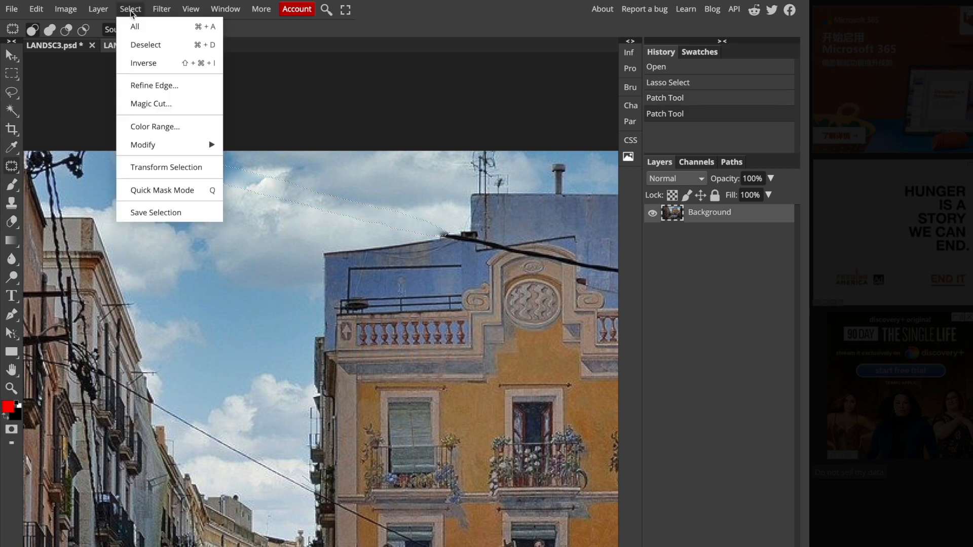
click(143, 45)
Step: Outline the remaining cable end at the blue rooftop's edge with the Patch Tool and patch it from the area to its left
scroll(199, 203, down, 2)
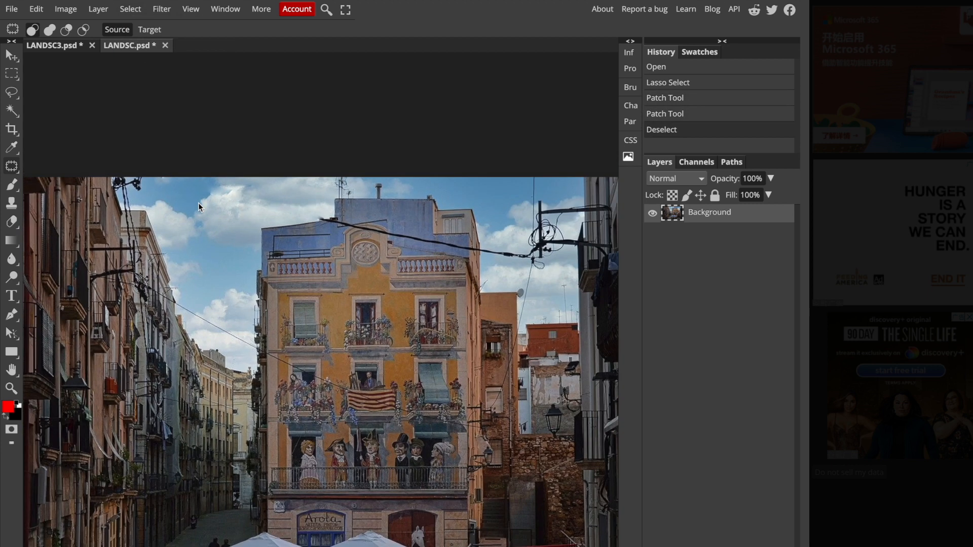
scroll(198, 203, down, 3)
scroll(198, 205, up, 3)
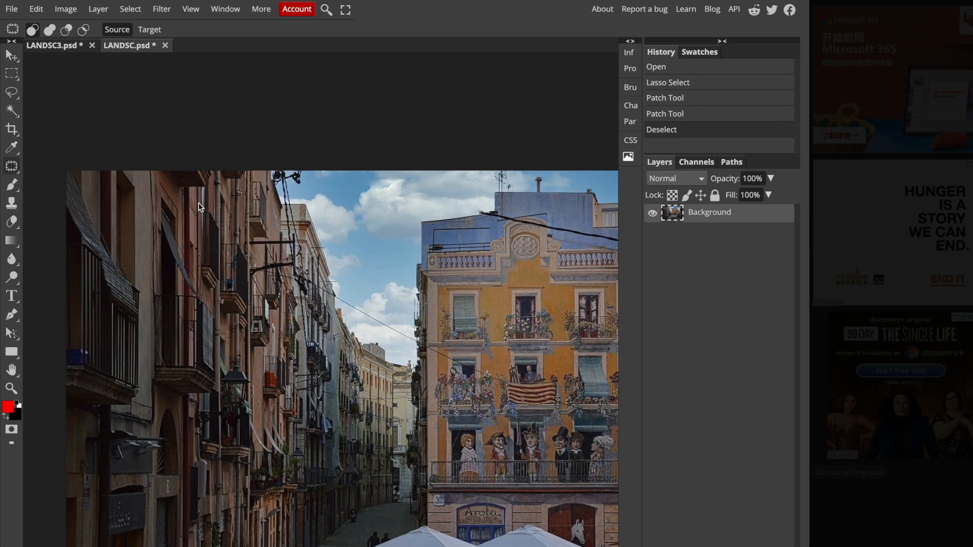
scroll(200, 205, up, 2)
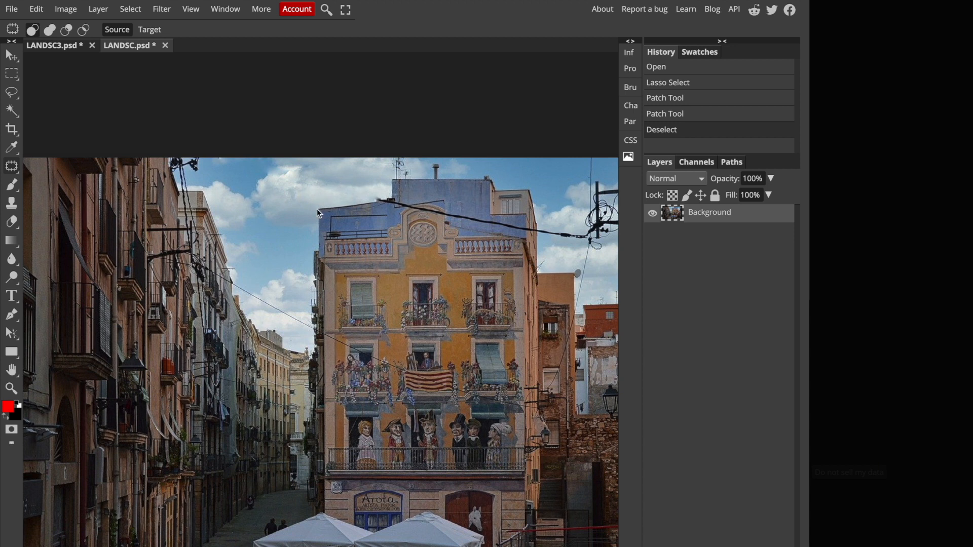
scroll(303, 264, down, 1)
scroll(303, 263, right, 1)
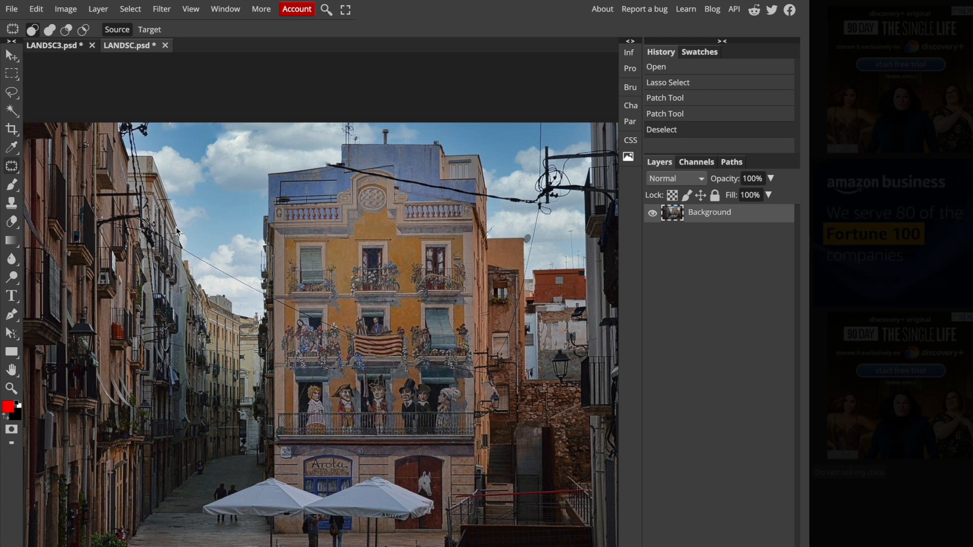
scroll(308, 164, up, 3)
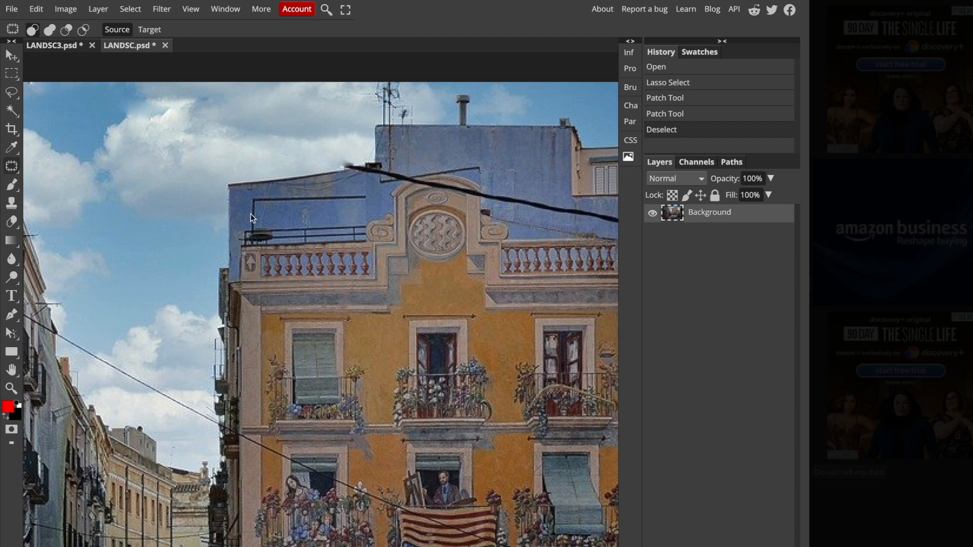
click(338, 169)
drag(338, 169, 375, 182)
drag(410, 185, 360, 163)
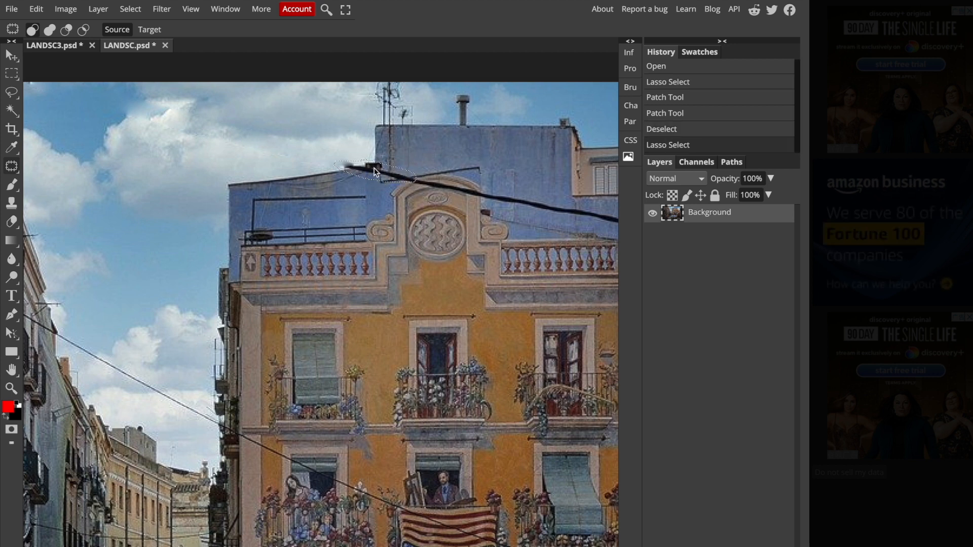
mouse_move(374, 169)
mouse_down()
mouse_move(358, 191)
mouse_move(272, 168)
mouse_up()
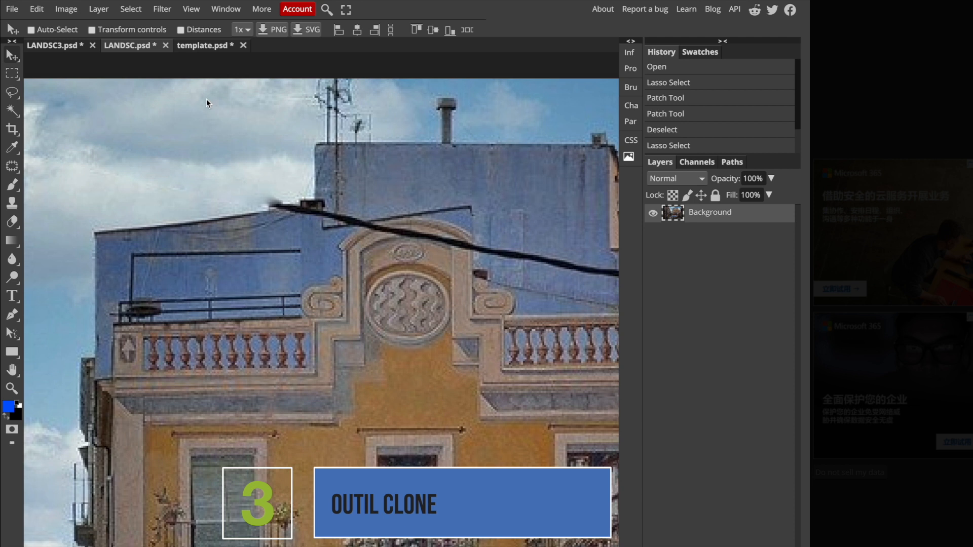
Step: Switch to template.psd and sample a Clone Tool source point near the red square's upper-right corner
click(203, 49)
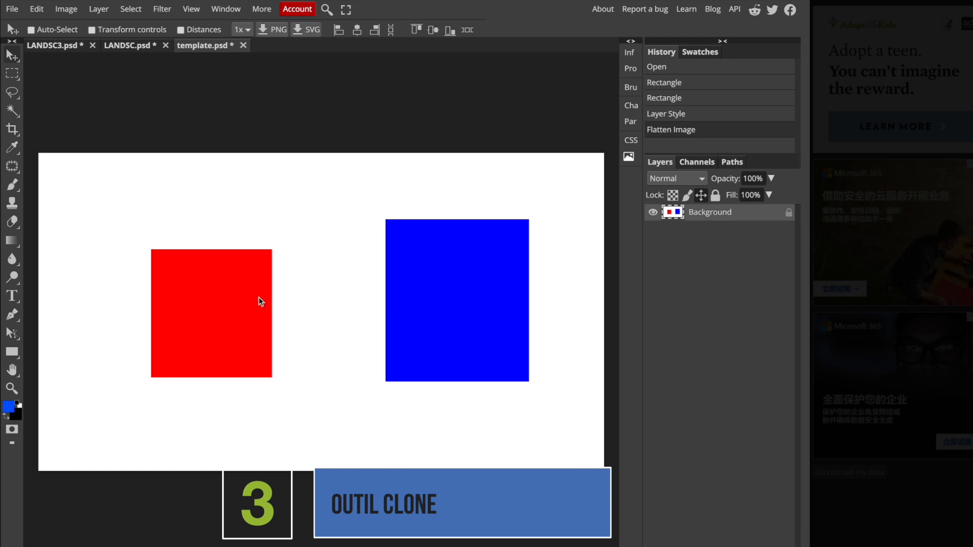
click(12, 204)
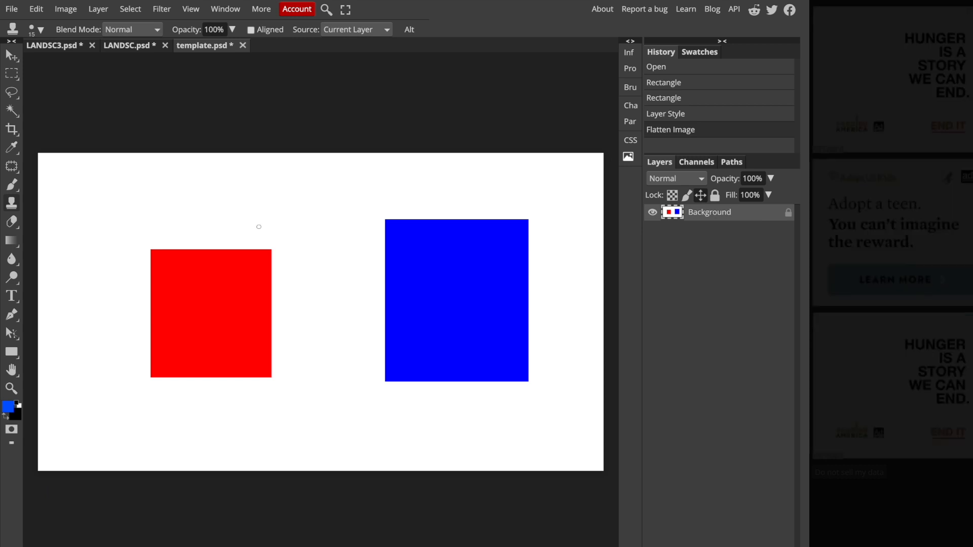
key(alt)
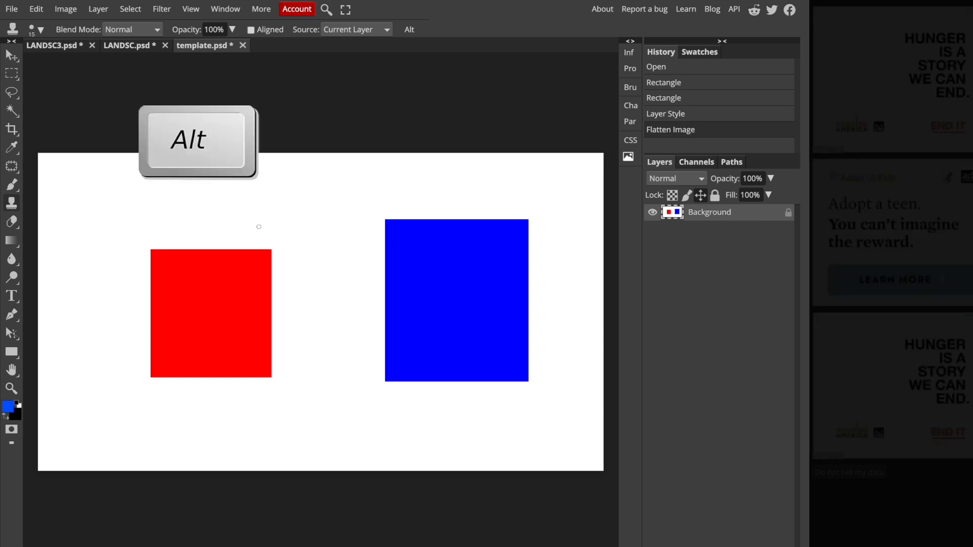
key(super)
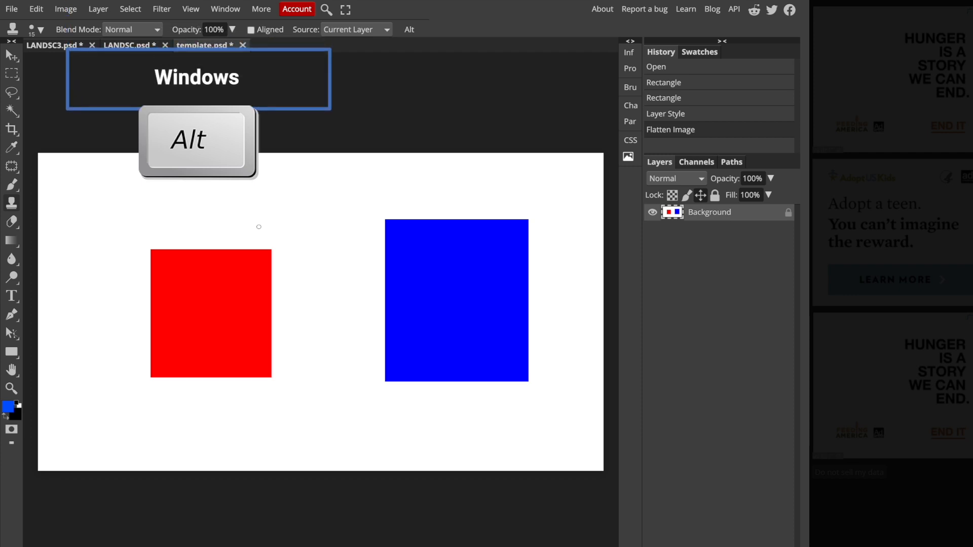
key(alt)
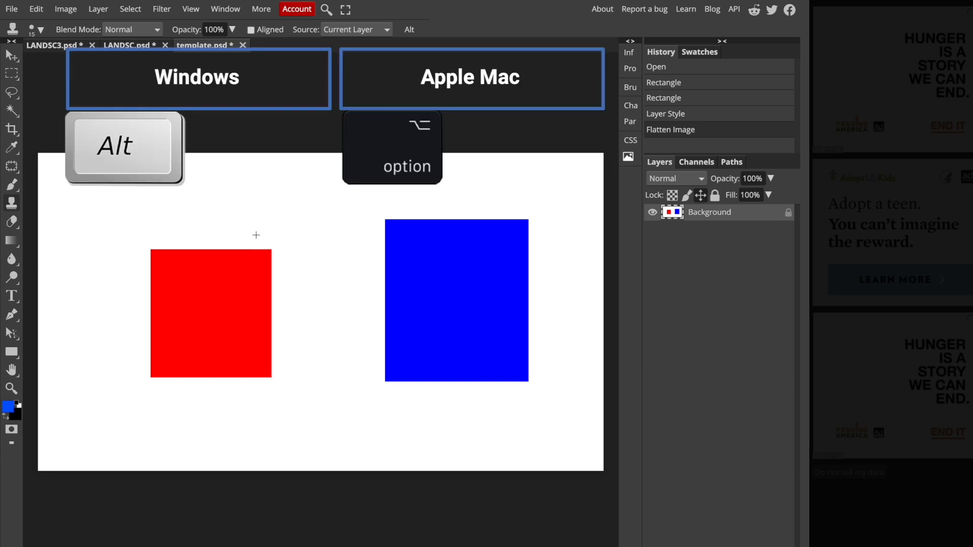
alt+click(262, 261)
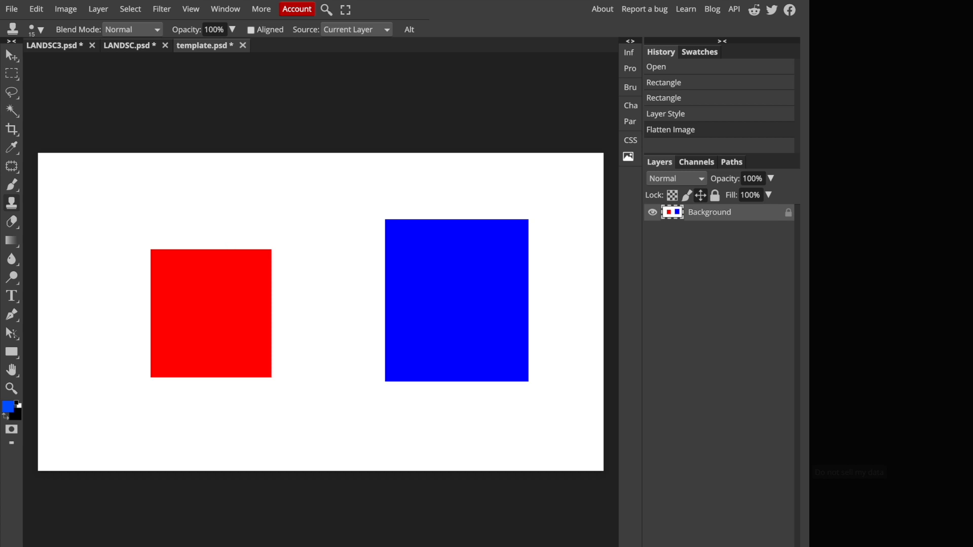
Step: Paint freehand strokes from the red source over the blue square, and clone from the blue square onto the red one
click(406, 274)
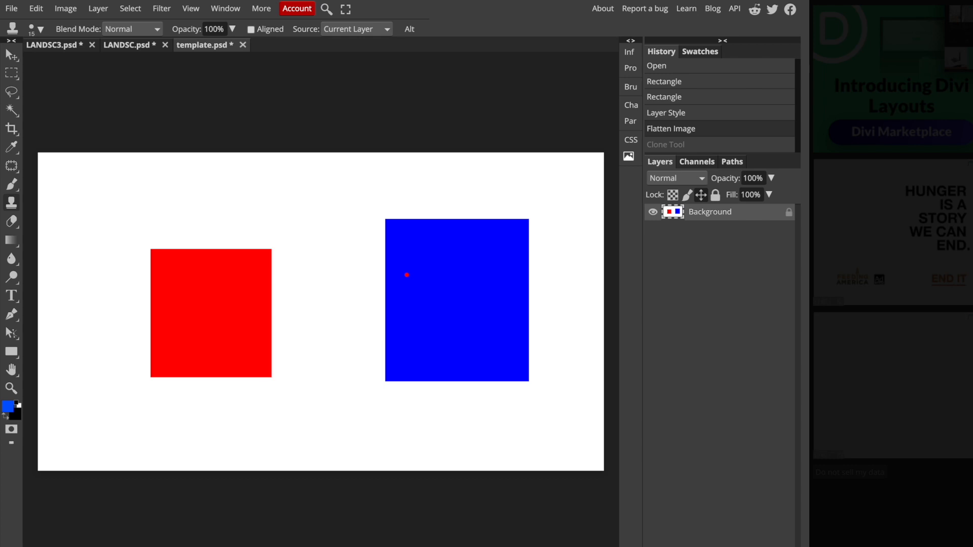
drag(405, 274, 409, 276)
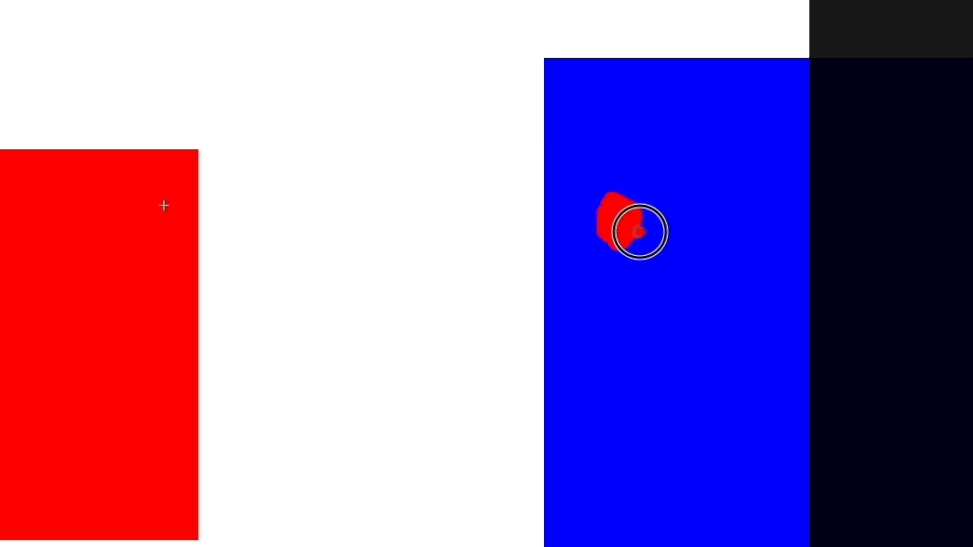
mouse_move(647, 231)
mouse_down()
mouse_move(780, 234)
mouse_move(767, 177)
mouse_move(767, 232)
mouse_move(741, 171)
mouse_move(740, 204)
mouse_move(687, 156)
mouse_move(685, 200)
mouse_move(657, 159)
mouse_move(660, 217)
mouse_move(639, 169)
mouse_move(663, 201)
mouse_move(650, 199)
mouse_move(670, 160)
mouse_move(689, 323)
mouse_move(682, 391)
mouse_move(685, 310)
mouse_move(669, 329)
mouse_move(660, 480)
mouse_move(675, 358)
mouse_up()
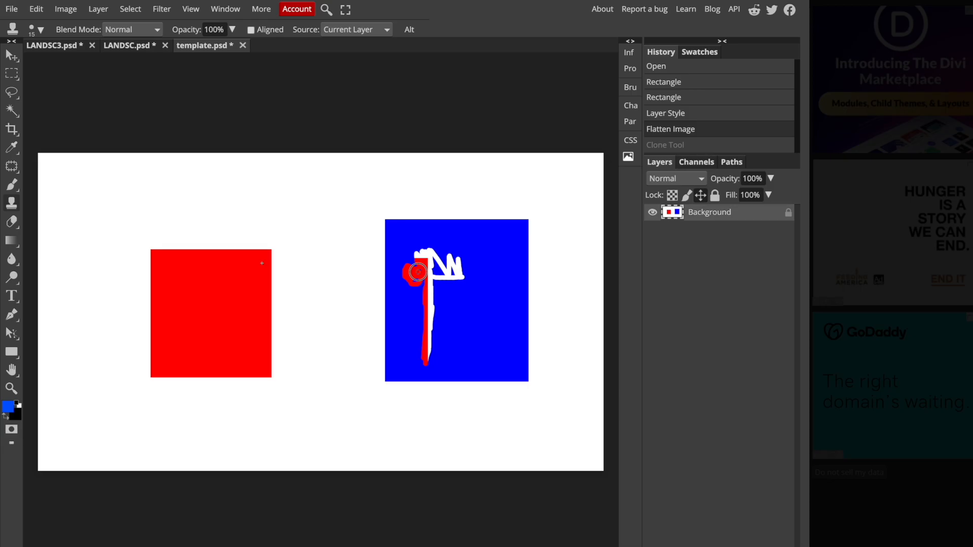
drag(418, 272, 418, 272)
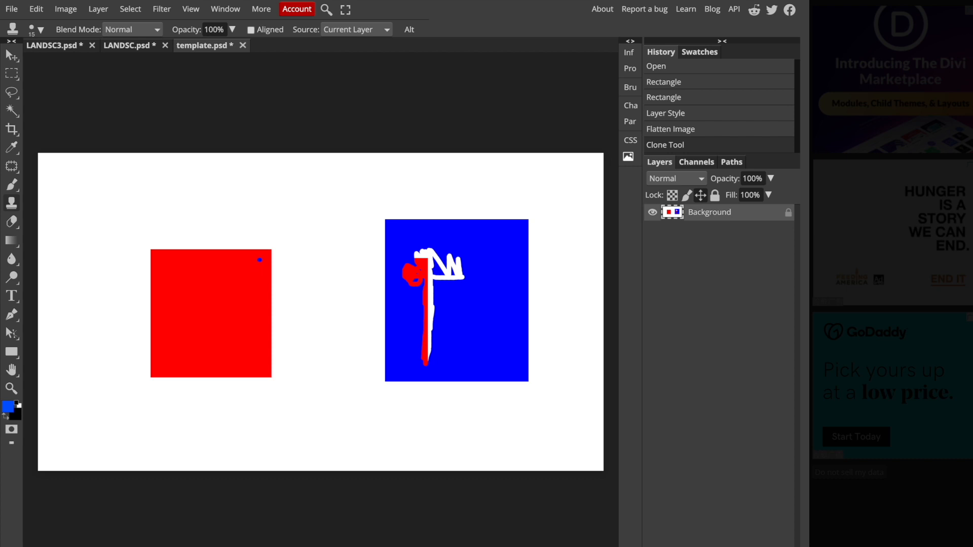
mouse_move(259, 258)
mouse_down()
mouse_move(245, 257)
mouse_move(219, 298)
mouse_move(181, 303)
mouse_move(185, 289)
mouse_move(208, 284)
mouse_move(221, 304)
mouse_move(192, 289)
mouse_move(218, 290)
mouse_up()
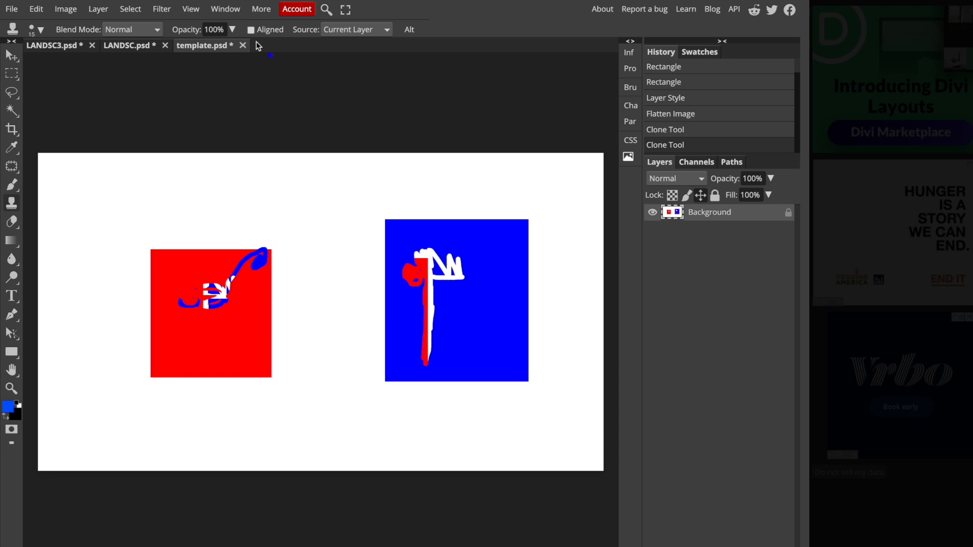
Step: Return to LANDSC.psd and clone the clean roof edge over the cable end beside the small block on the blue rooftop
click(131, 46)
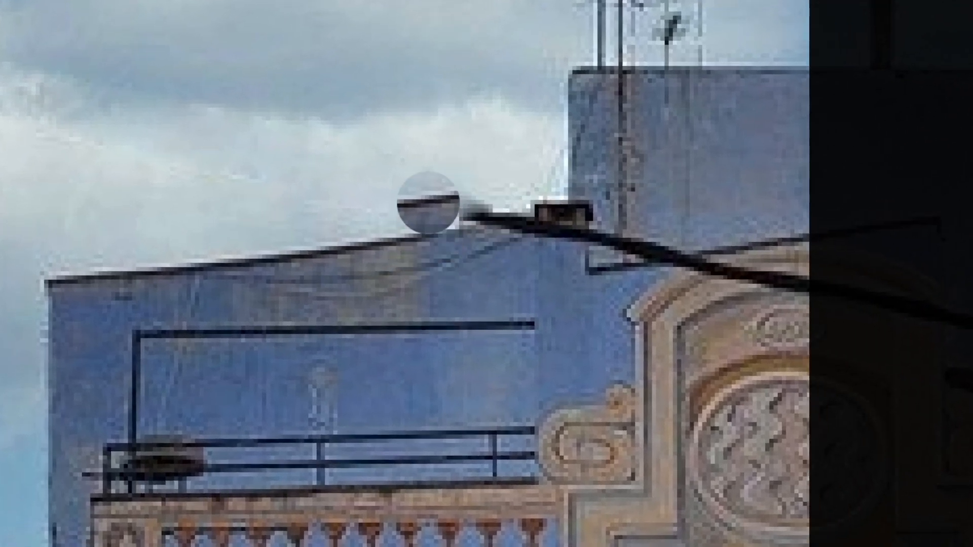
click(478, 224)
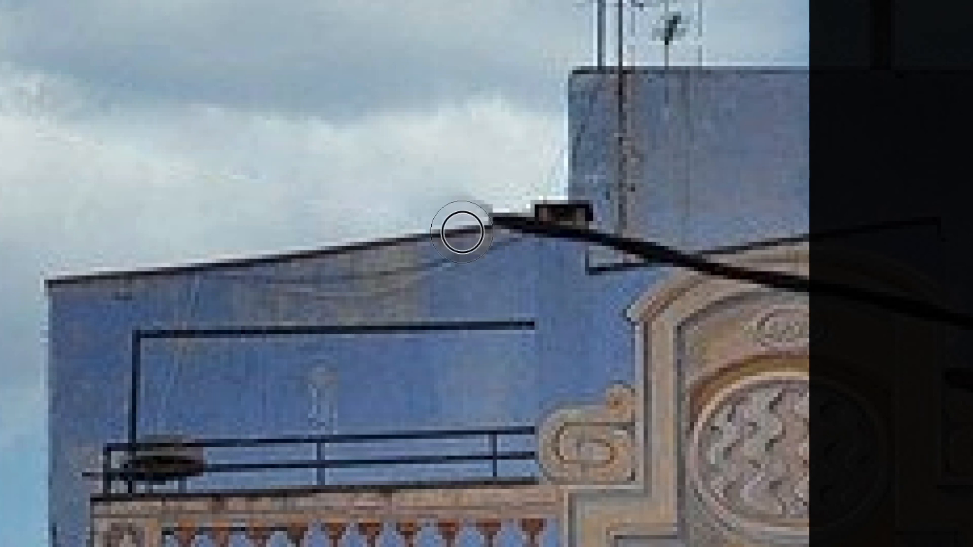
drag(469, 230, 537, 221)
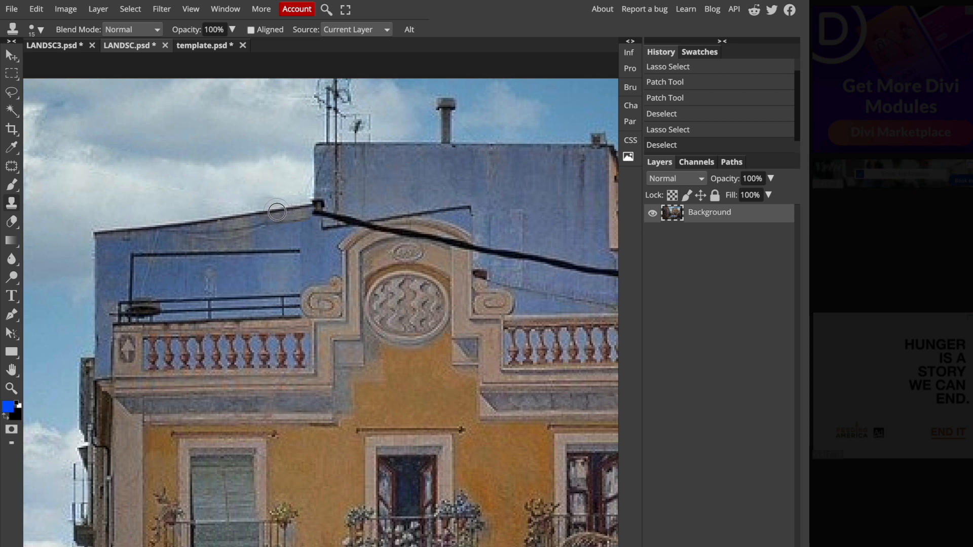
click(276, 212)
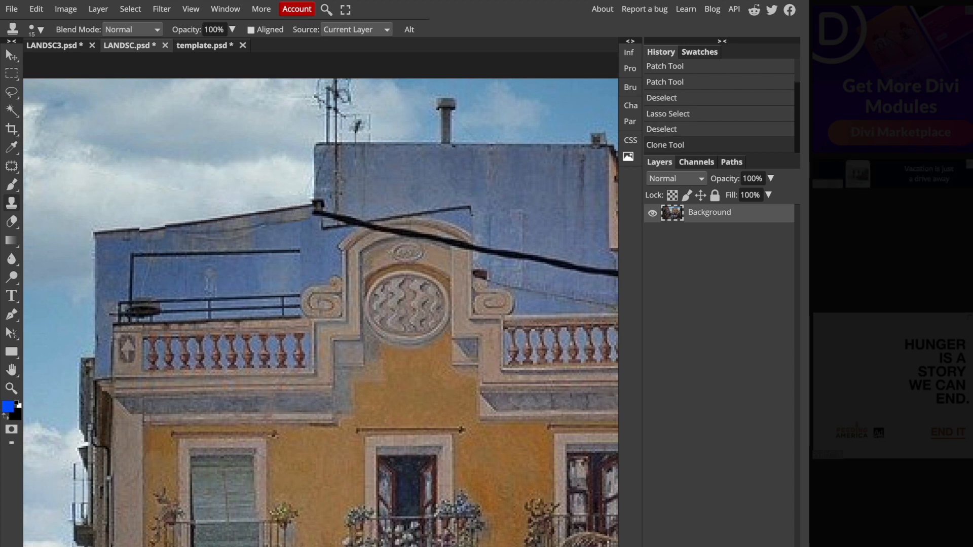
Step: Reduce the Clone Tool brush size to 5 px for retouching the cable over the façade's rounded arch
click(11, 389)
alt+click(166, 197)
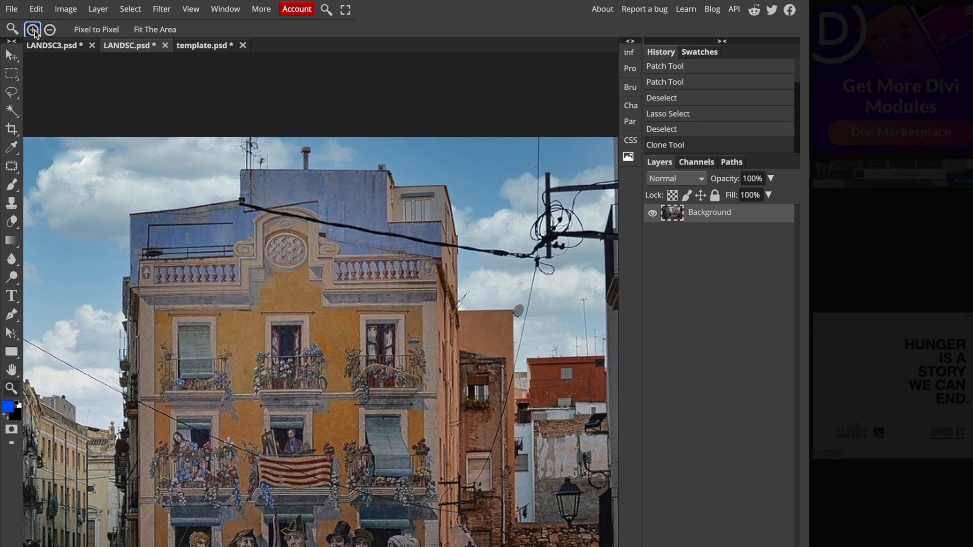
click(308, 223)
click(308, 223)
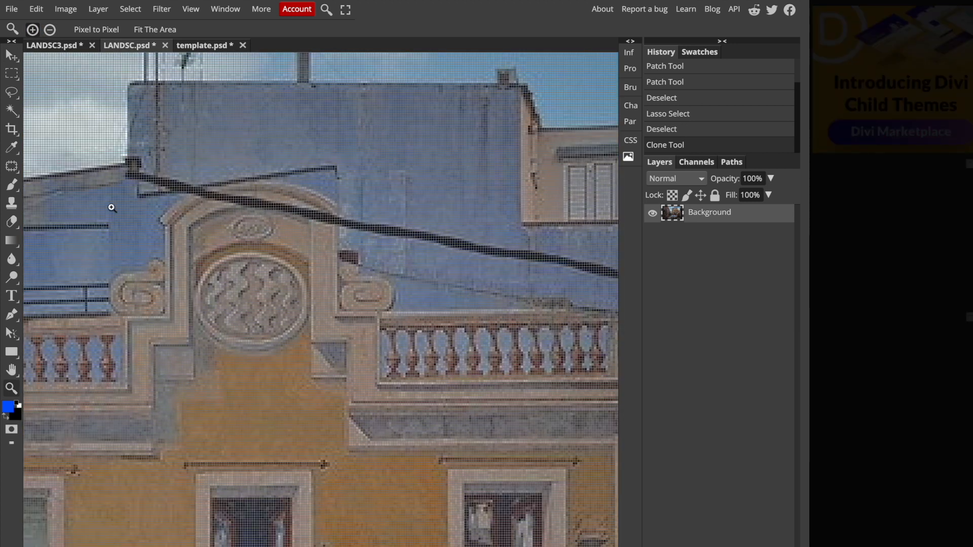
click(12, 202)
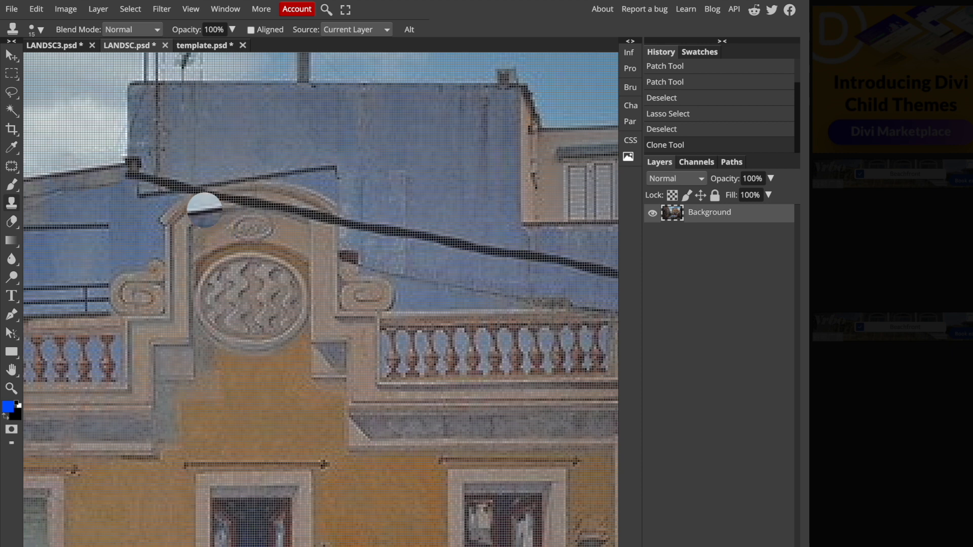
alt+click(242, 190)
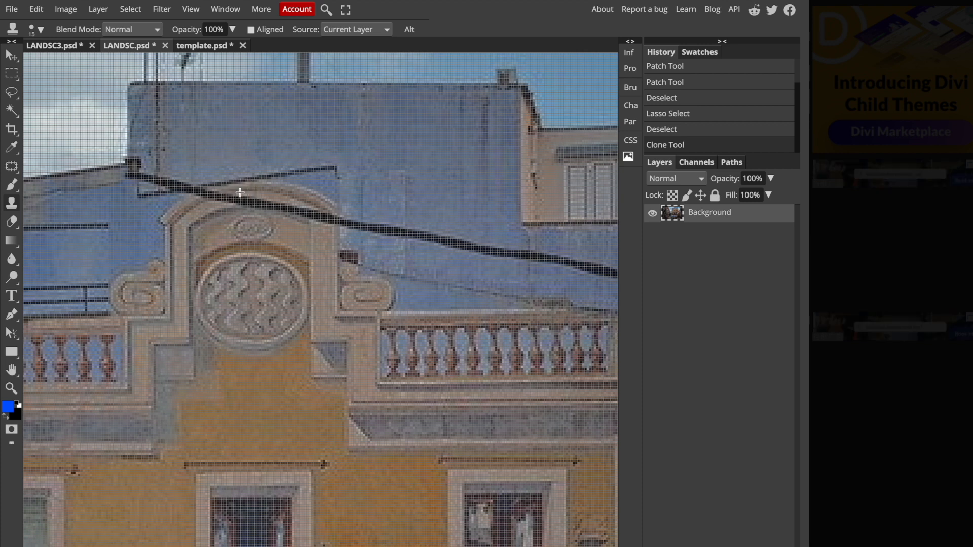
click(39, 30)
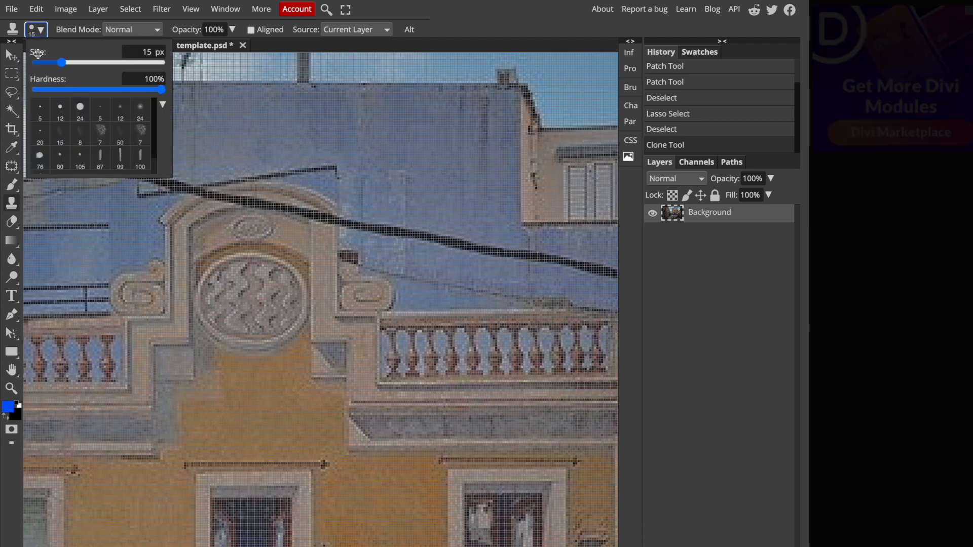
drag(59, 62, 52, 63)
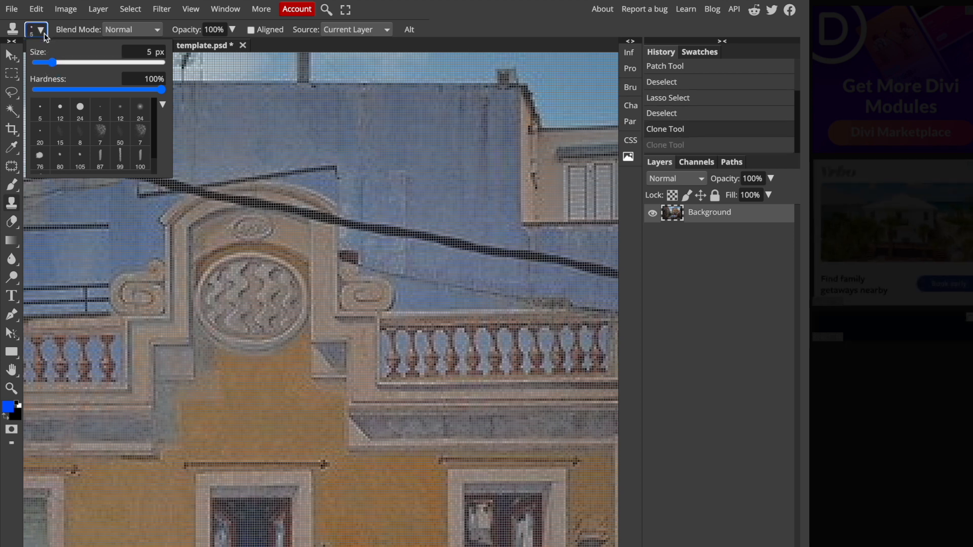
click(66, 32)
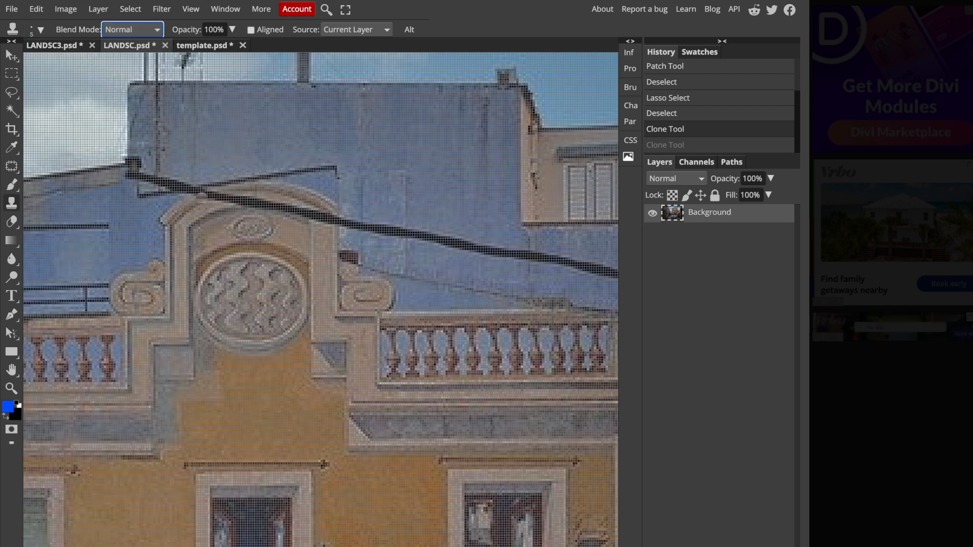
Step: Clone the arch's clean moulding over the cable section crossing the top of the façade's rounded arch
alt+click(196, 198)
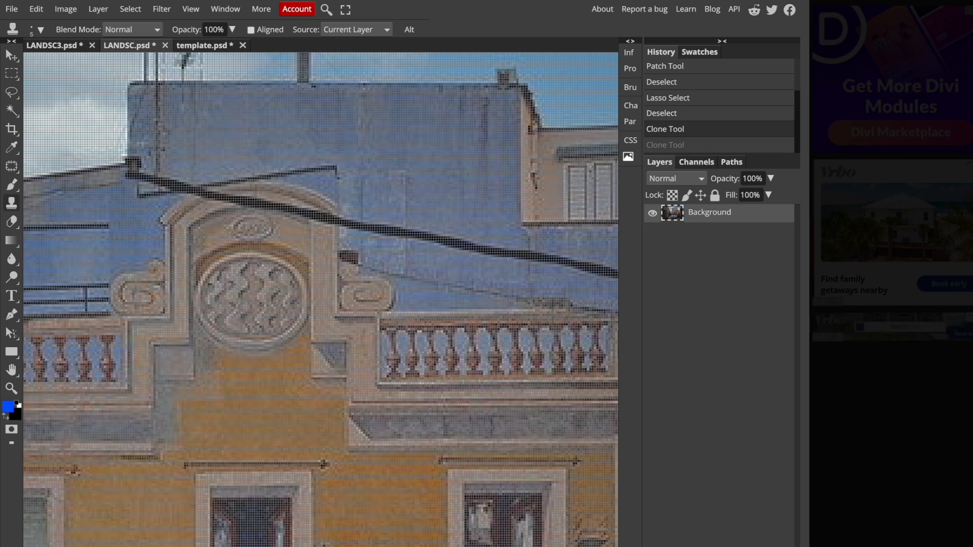
click(200, 194)
click(198, 194)
click(205, 194)
click(206, 193)
click(205, 191)
click(203, 191)
click(197, 191)
click(185, 191)
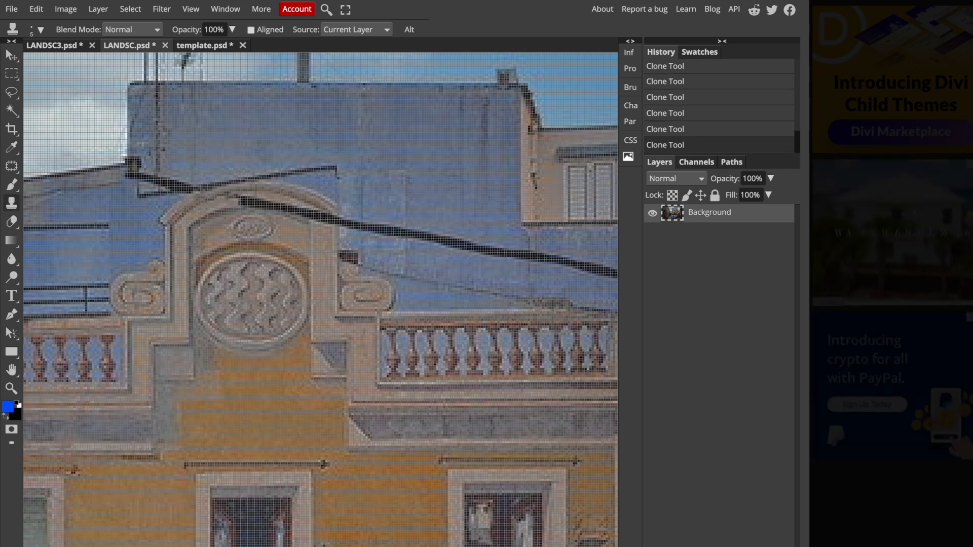
click(235, 196)
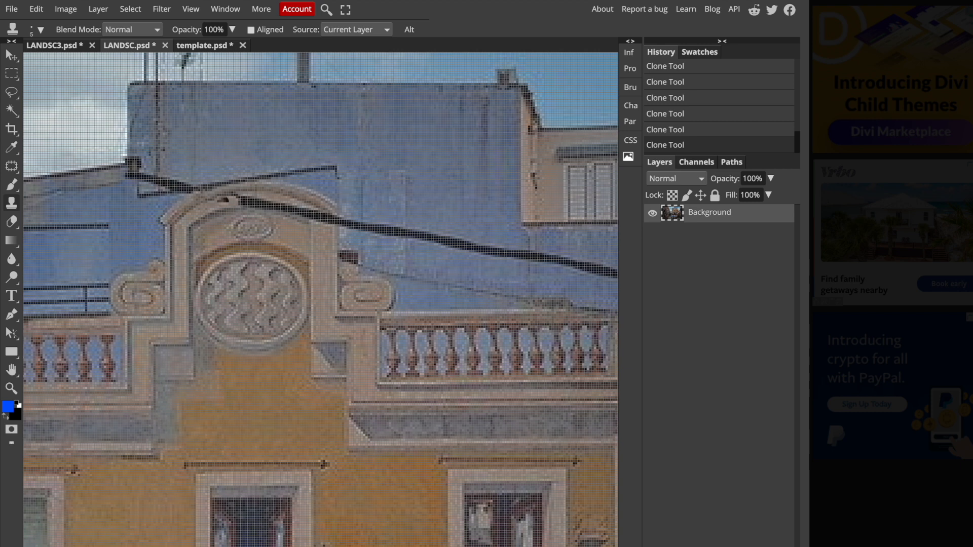
drag(229, 198, 330, 220)
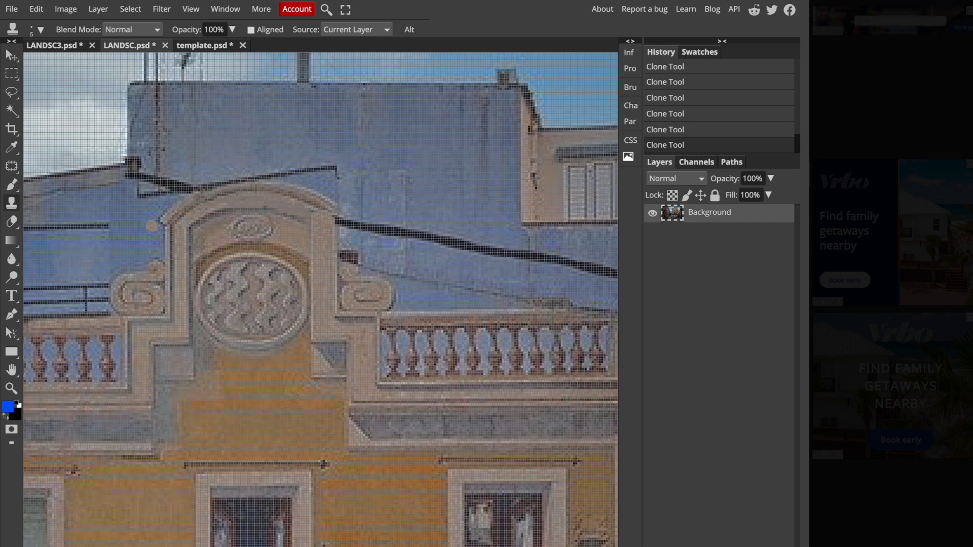
Step: Compare the retouched Background layer with the original LANDSC layer beneath it by repeatedly hiding and showing Background
click(12, 388)
click(49, 29)
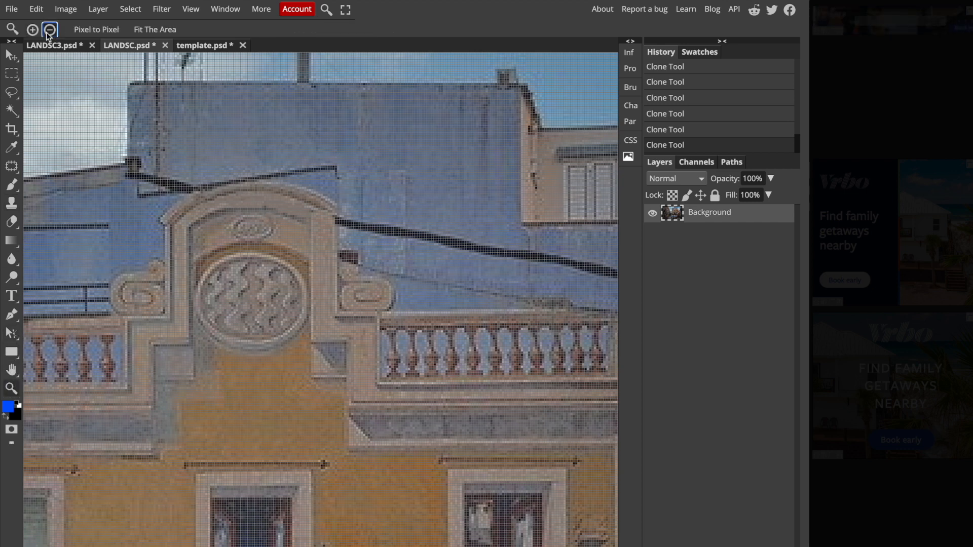
click(278, 285)
click(278, 284)
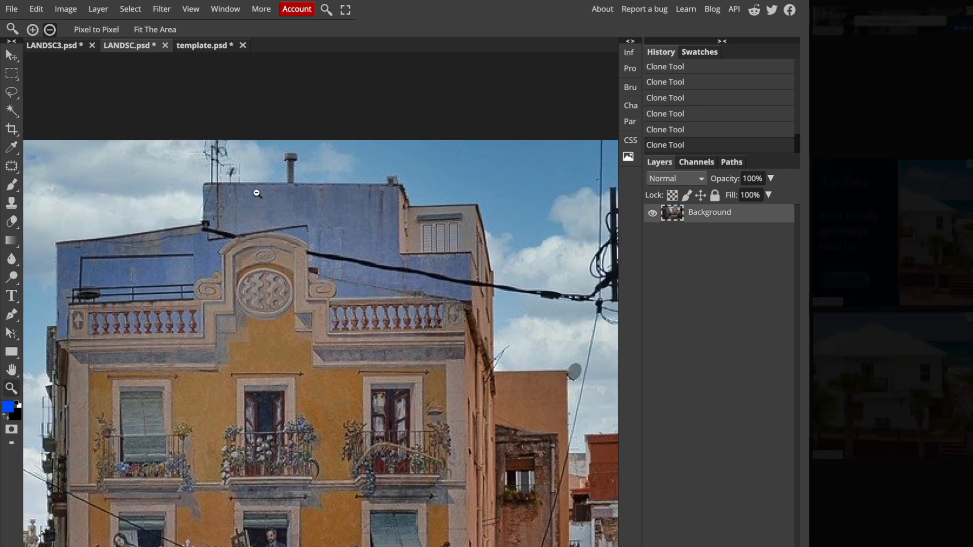
click(258, 307)
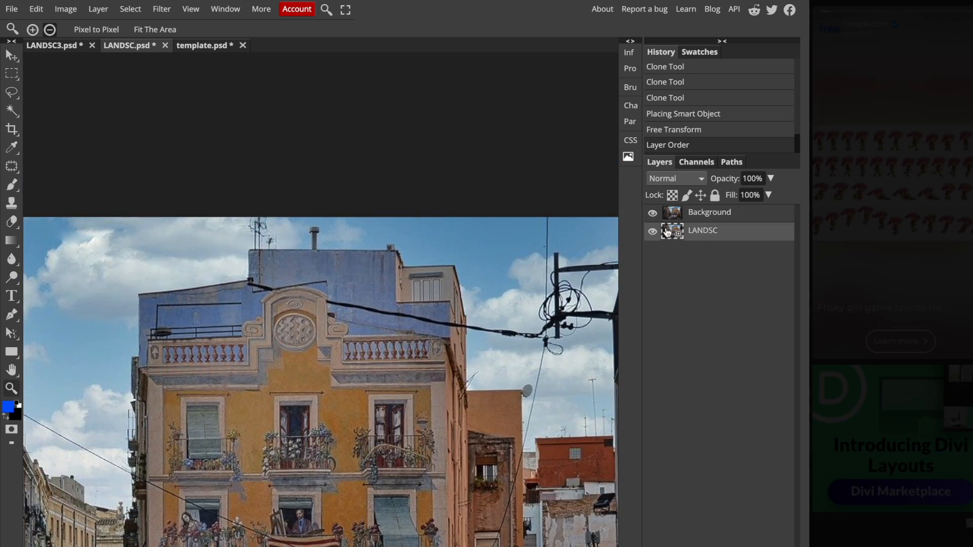
click(653, 215)
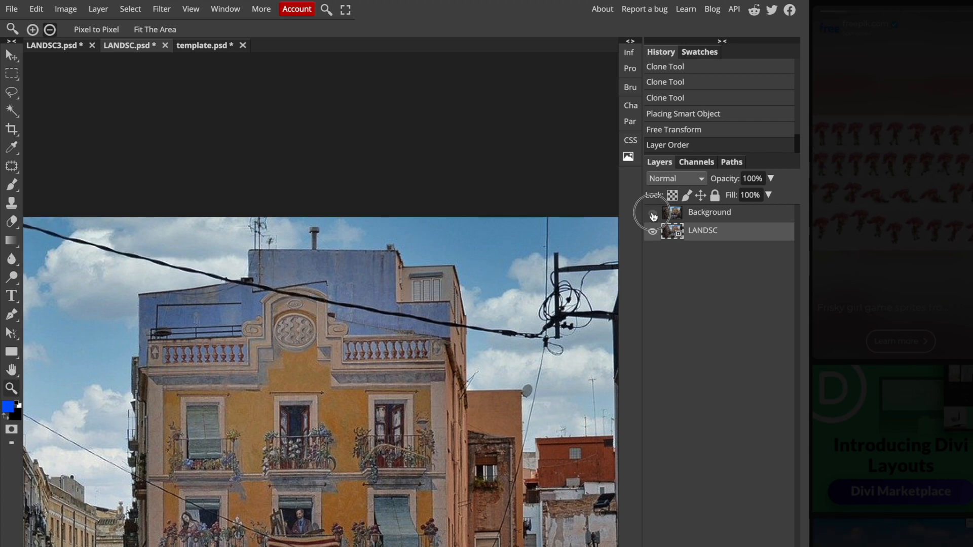
click(652, 215)
click(653, 213)
click(653, 213)
alt+click(454, 268)
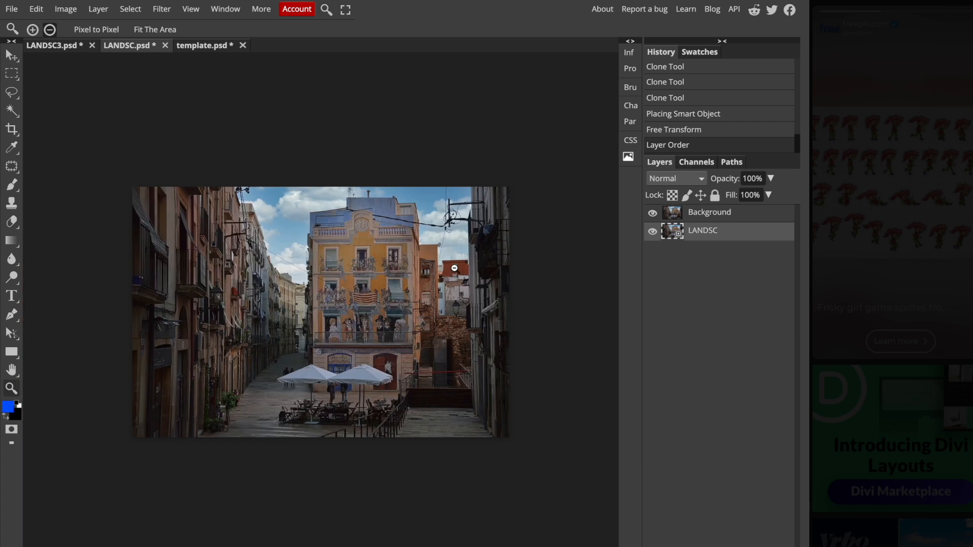
scroll(468, 257, up, 3)
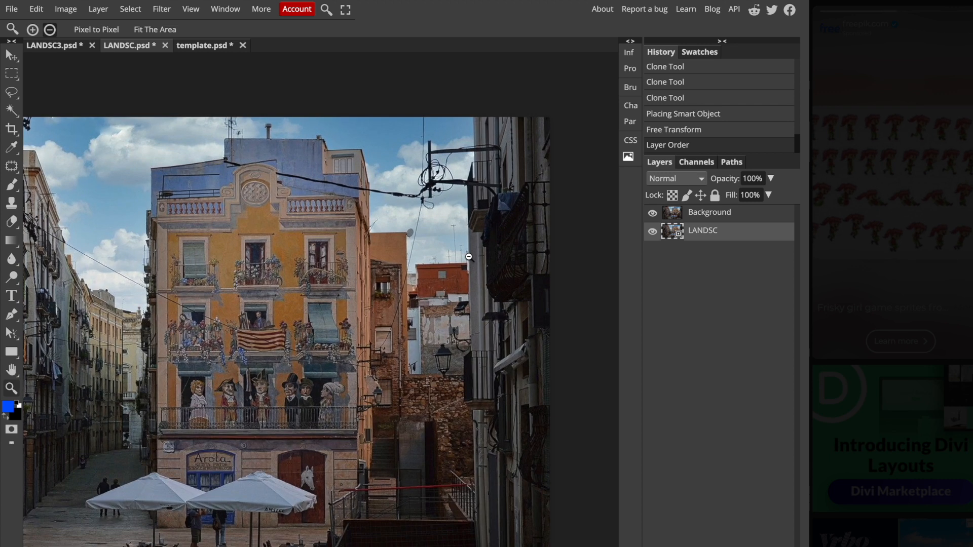
click(653, 215)
click(653, 215)
click(653, 215)
click(653, 215)
click(653, 214)
click(653, 215)
click(653, 215)
click(653, 215)
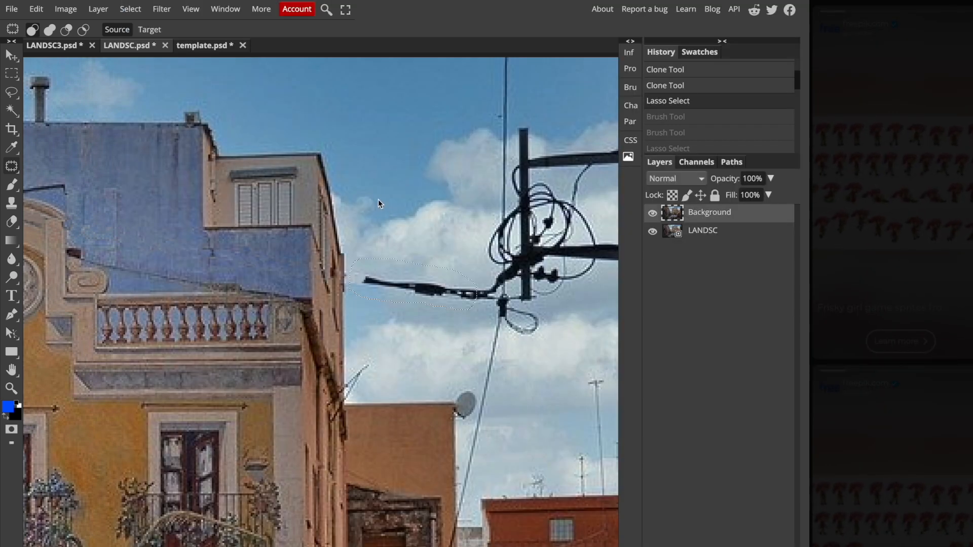
click(36, 9)
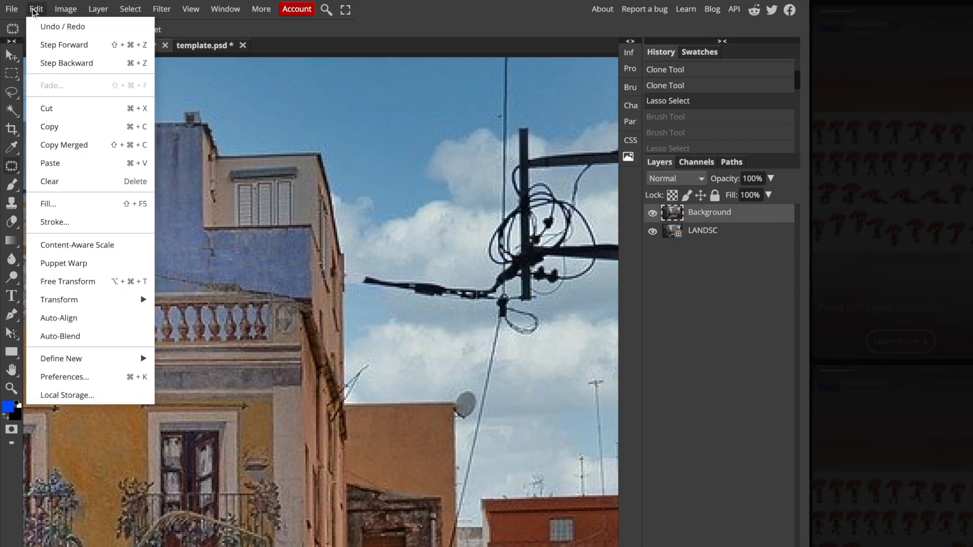
click(67, 209)
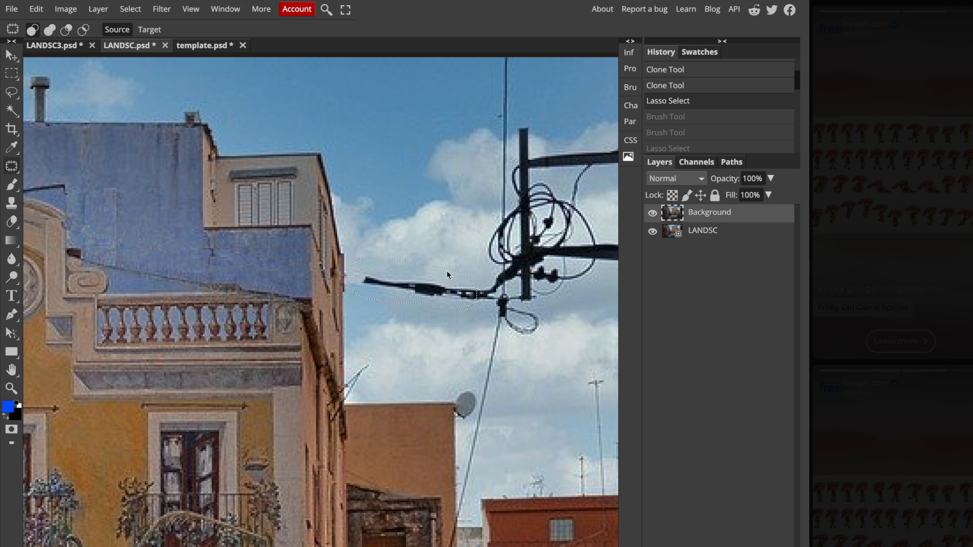
click(36, 9)
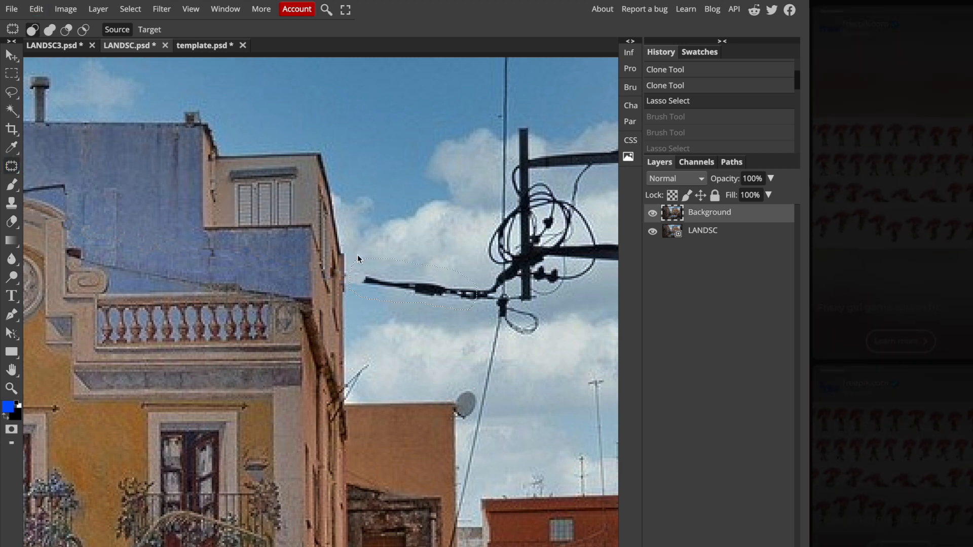
Step: Patch the selected cable segment between the building and the utility pole with the cloudy sky just above it
drag(406, 281, 405, 228)
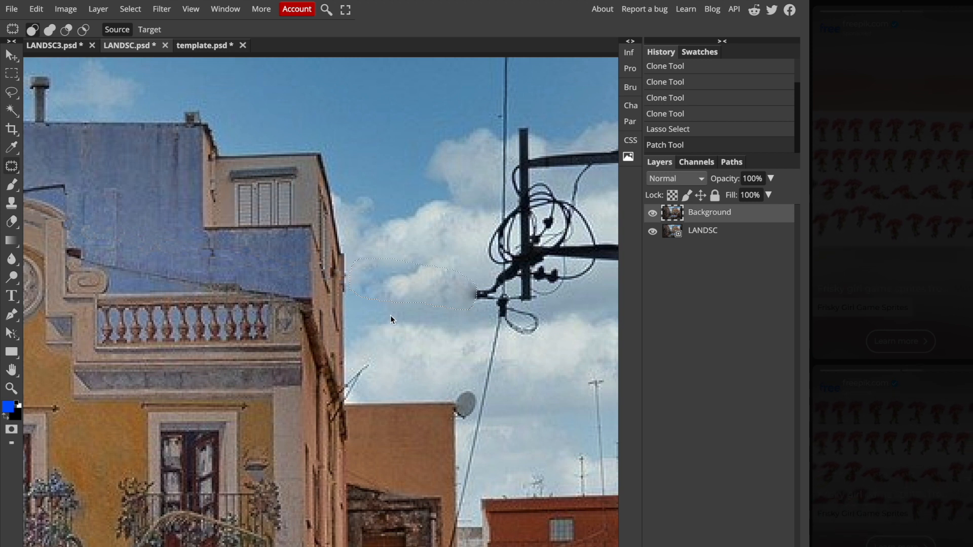
scroll(390, 315, left, 10)
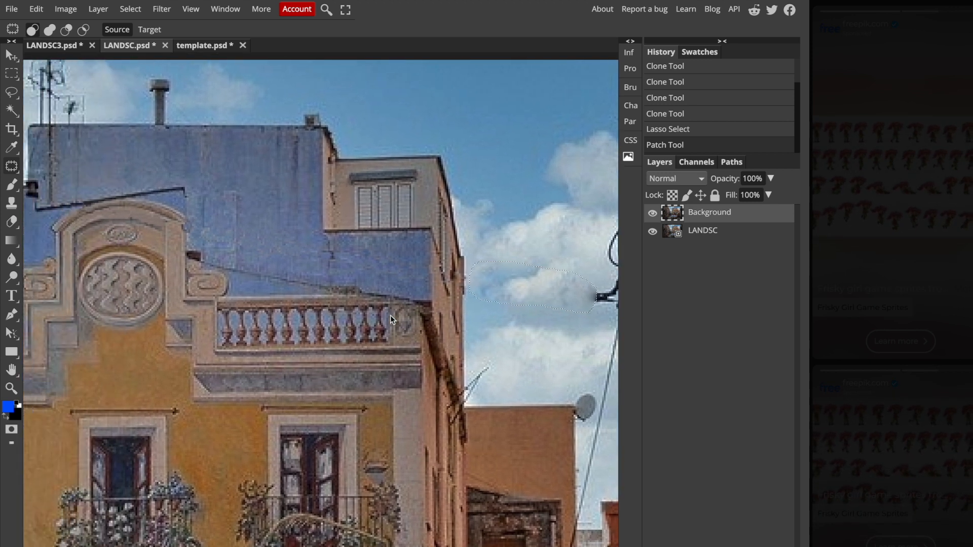